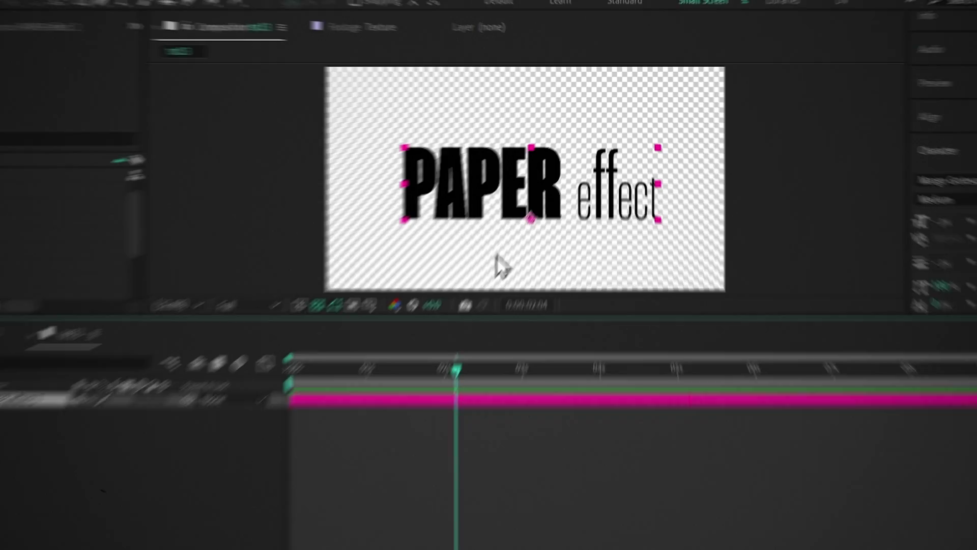
# - Add Paper (49).jpg above the text layer at the composition's start and scale it to 60%
pyautogui.moveTo(456, 372); pyautogui.dragTo(264, 402)
pyautogui.click(138, 451)
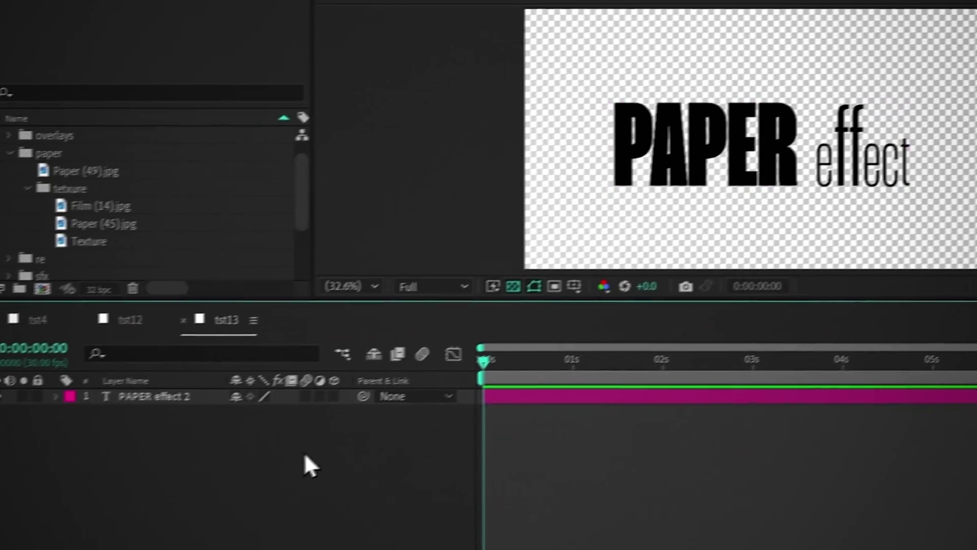
pyautogui.moveTo(75, 168); pyautogui.dragTo(139, 393)
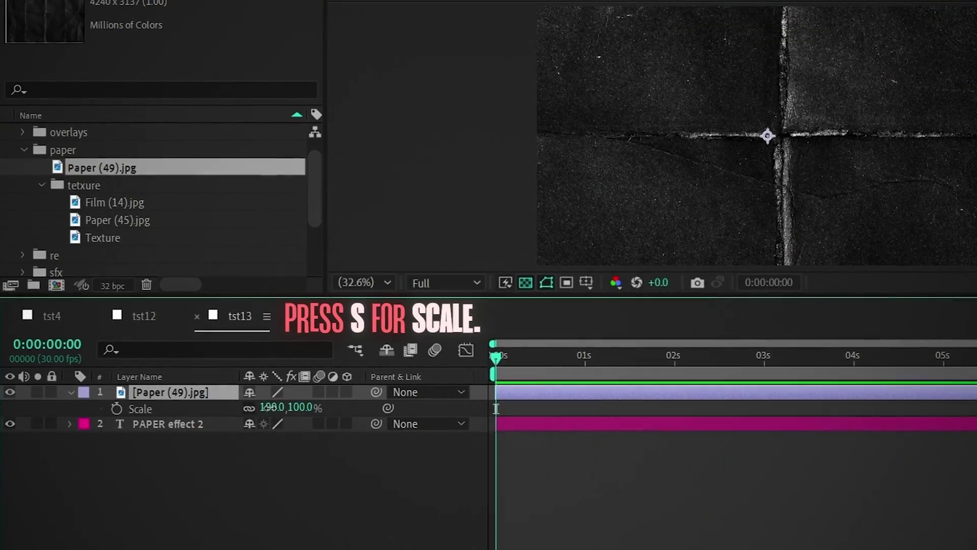
pyautogui.click(272, 407)
pyautogui.write('60.0,540.0')
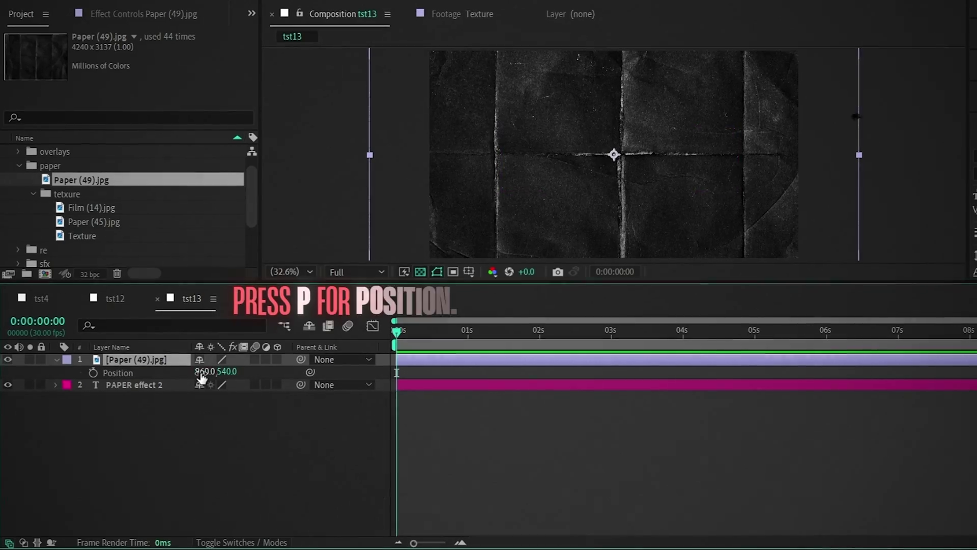
# - Move the paper layer to X position 649, and duplicate it three times with the copies at X 847, 1047 and 1265
pyautogui.moveTo(22, 376); pyautogui.dragTo(181, 379)
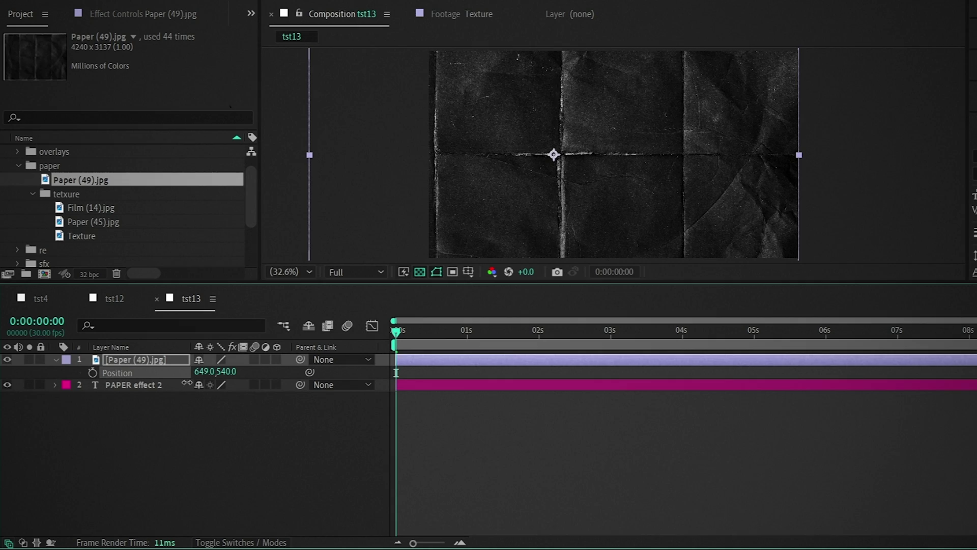
pyautogui.hotkey('ctrl', 'd')
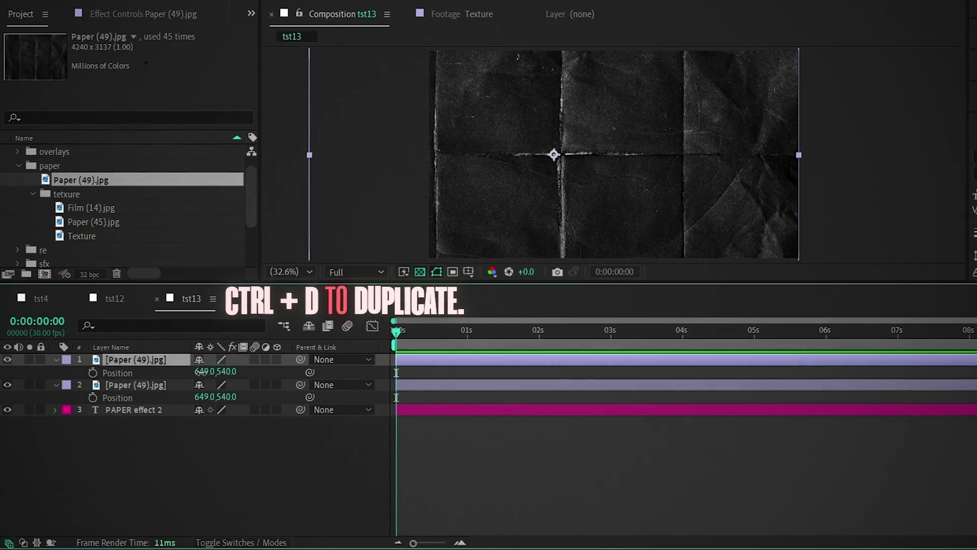
pyautogui.hotkey('ctrl', 'd')
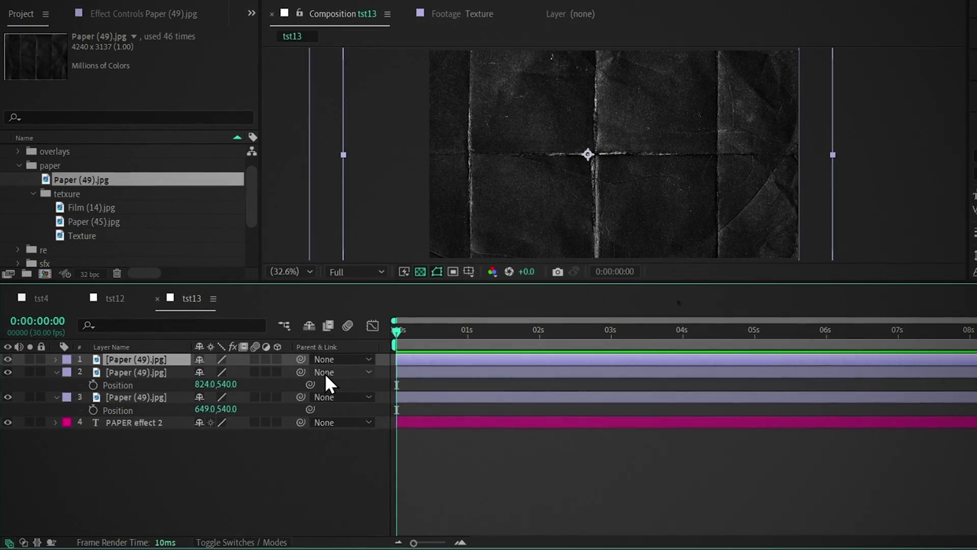
pyautogui.press('p')
pyautogui.moveTo(205, 372); pyautogui.dragTo(373, 373)
pyautogui.hotkey('ctrl', 'd')
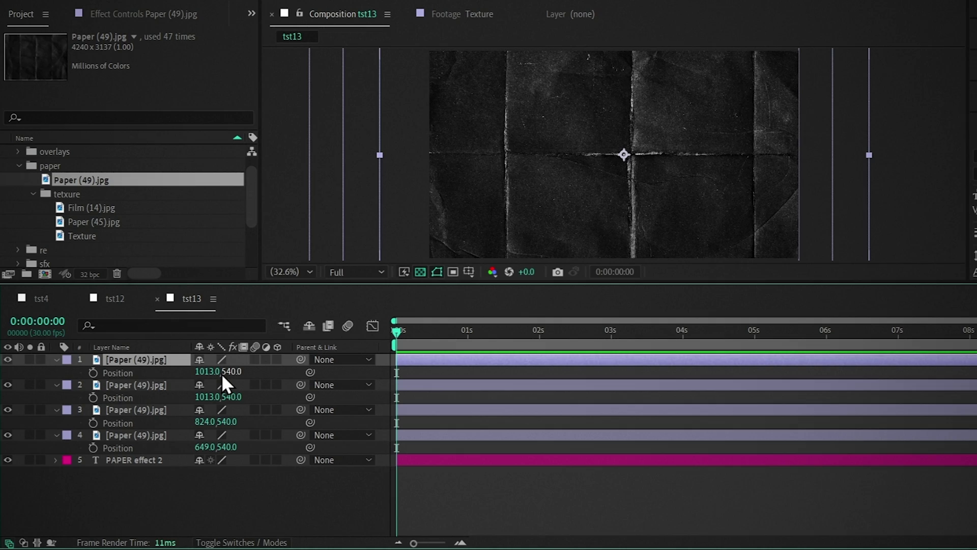
pyautogui.moveTo(221, 374); pyautogui.dragTo(377, 374)
pyautogui.moveTo(206, 396); pyautogui.dragTo(222, 421)
# - Split all four paper layers at frame 6 and delete the parts after it
pyautogui.moveTo(338, 396); pyautogui.dragTo(306, 349)
pyautogui.press('pagedown')
pyautogui.press('pagedown')
pyautogui.press('pagedown')
pyautogui.press('pagedown')
pyautogui.press('pagedown')
pyautogui.press('pagedown')
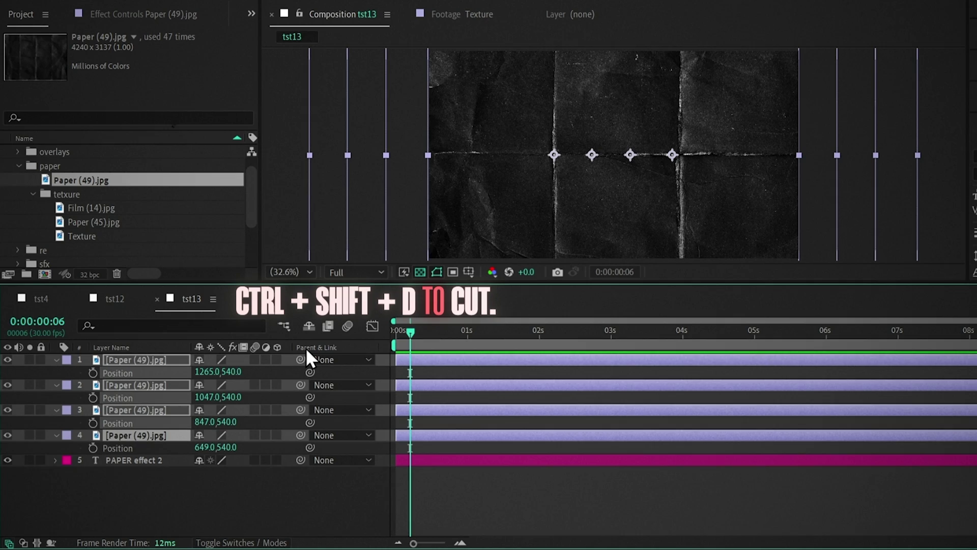
pyautogui.hotkey('ctrl', 'shift', 'd')
pyautogui.press('Delete')
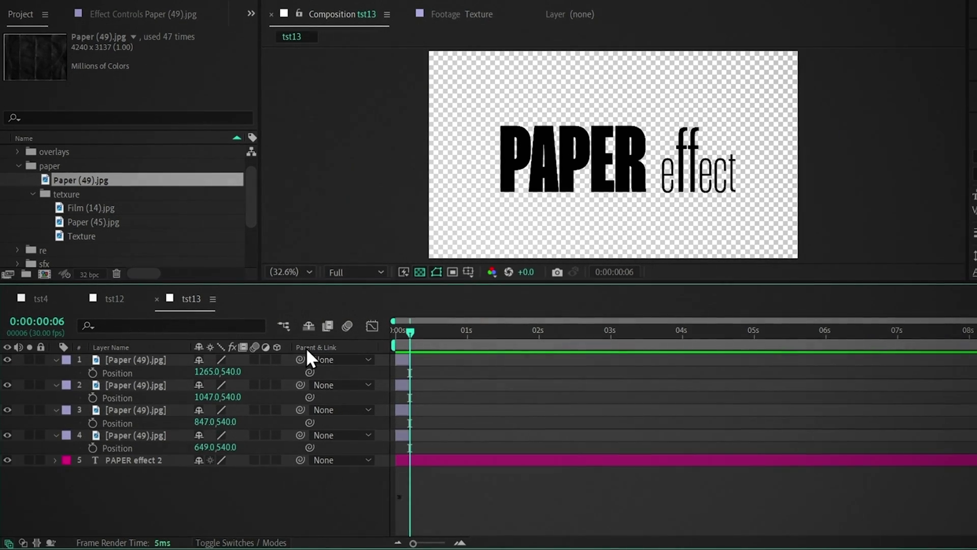
# - Sequence the four trimmed paper layers one after another in time and play back the result
pyautogui.moveTo(388, 359); pyautogui.dragTo(368, 458)
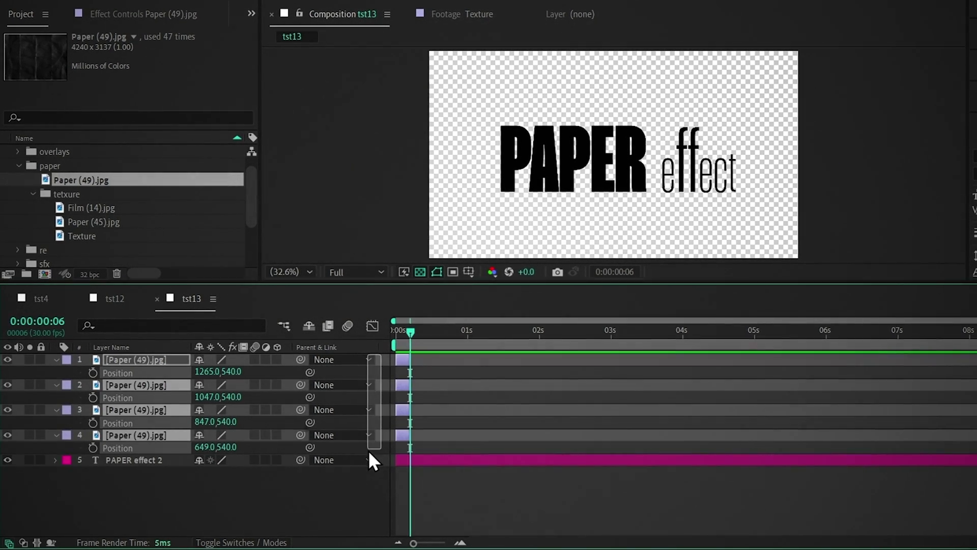
pyautogui.rightClick(400, 359)
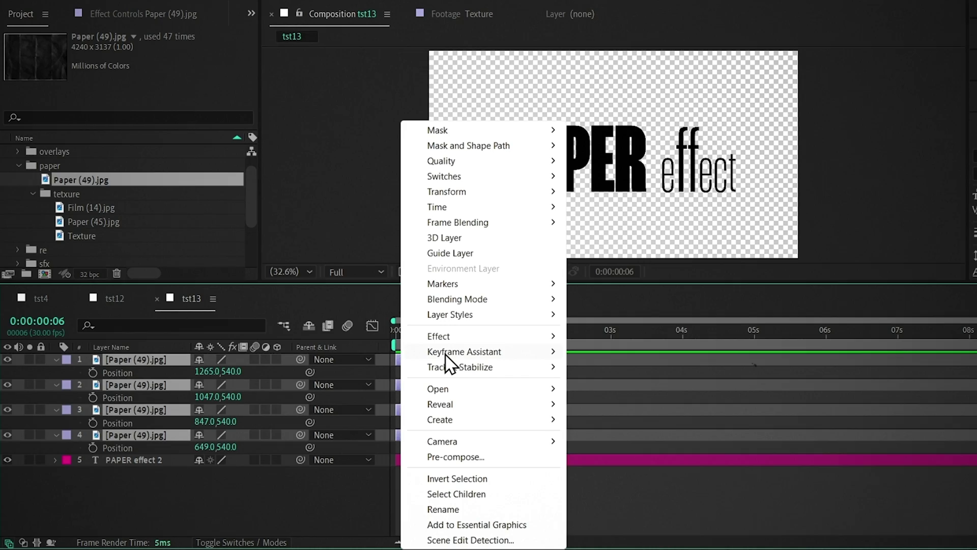
pyautogui.moveTo(458, 352)
pyautogui.click(578, 473)
pyautogui.press('Return')
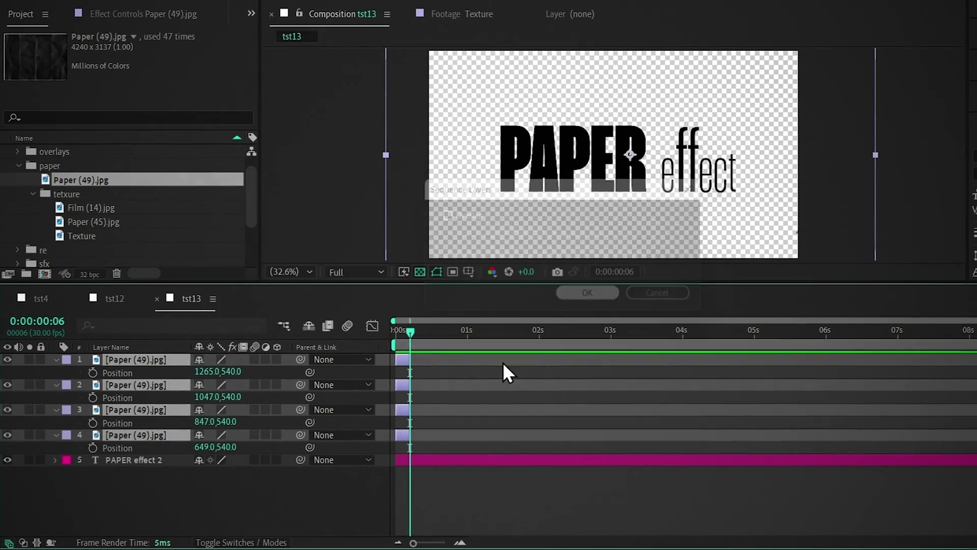
pyautogui.press('space')
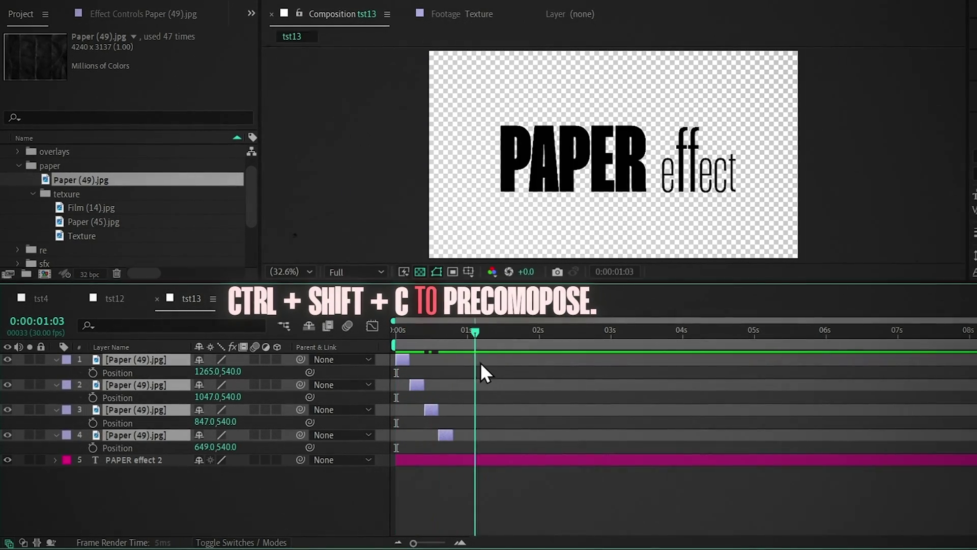
# - Pre-compose the four paper layers into a new composition named paper, moving all attributes into it
pyautogui.hotkey('ctrl', 'shift', 'c')
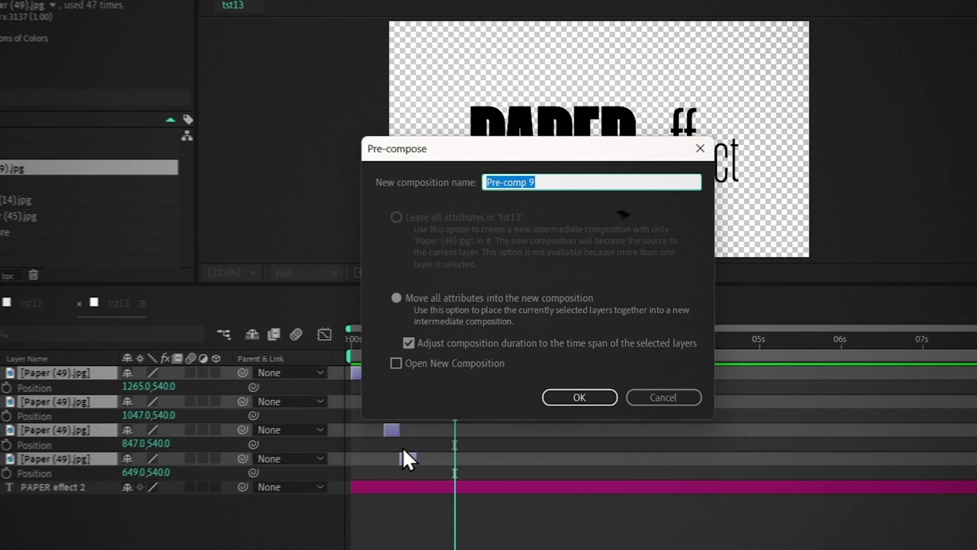
pyautogui.write('paper')
pyautogui.press('Return')
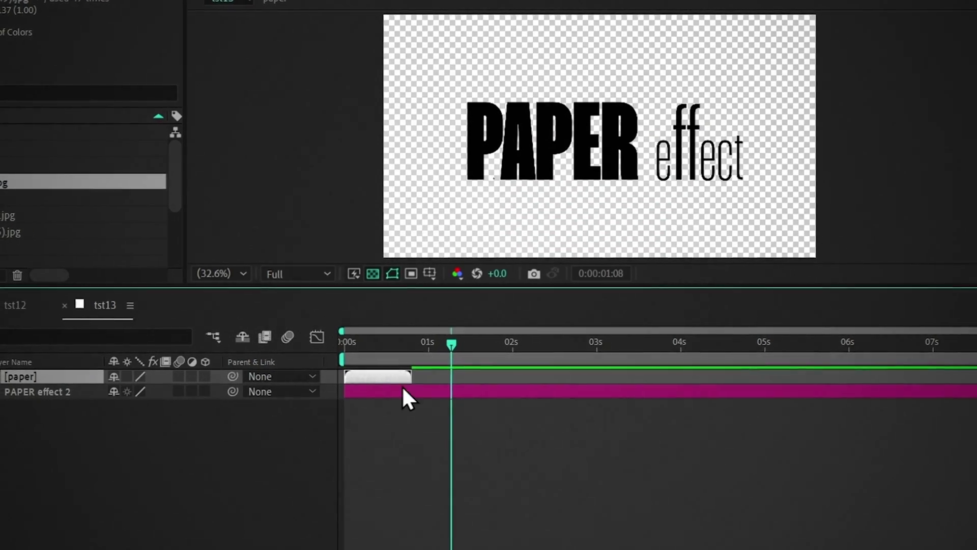
# - Enable time remapping on the paper layer, add a keyframe at frame 23 and delete the end keyframe at frame 24
pyautogui.moveTo(407, 343); pyautogui.dragTo(423, 372)
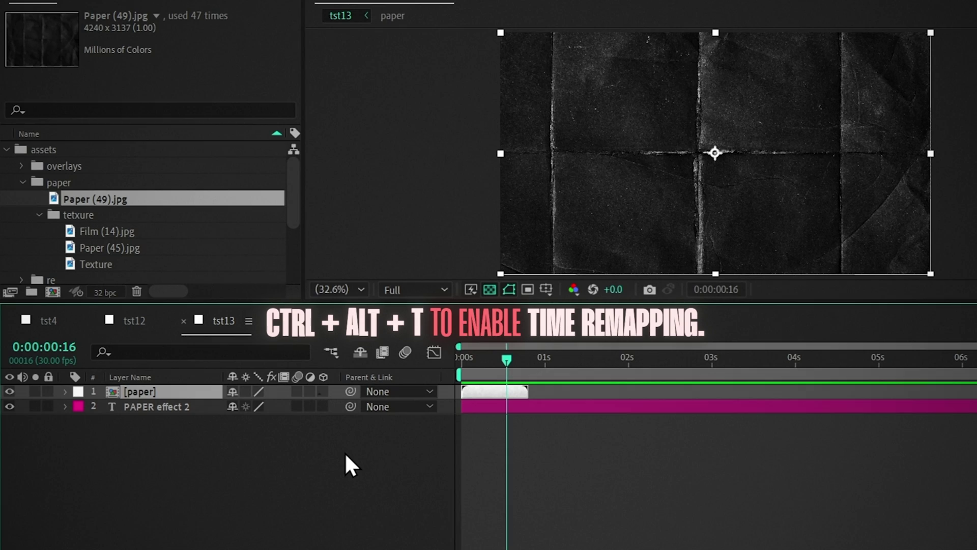
pyautogui.hotkey('ctrl', 'alt', 't')
pyautogui.press('k')
pyautogui.press('=')
pyautogui.press('=')
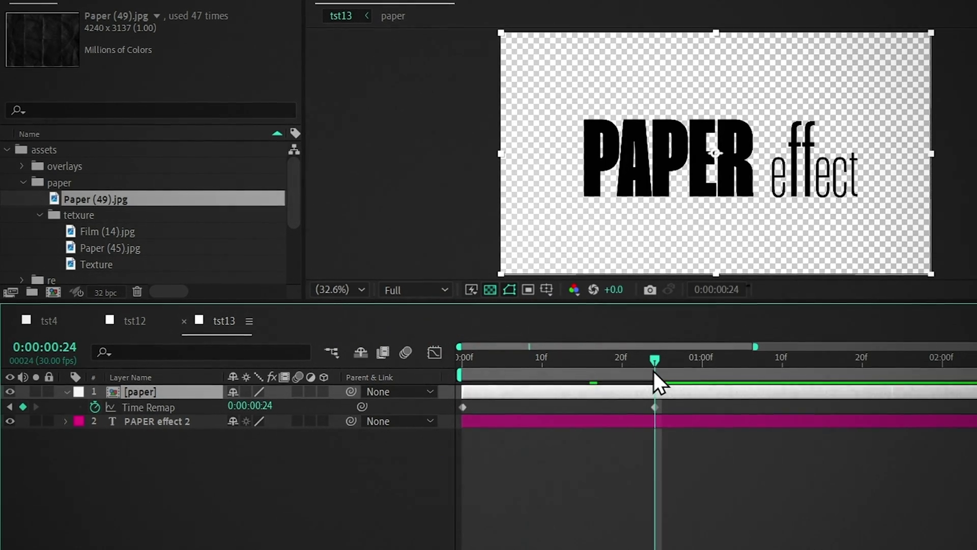
pyautogui.moveTo(653, 371); pyautogui.dragTo(647, 375)
pyautogui.click(23, 407)
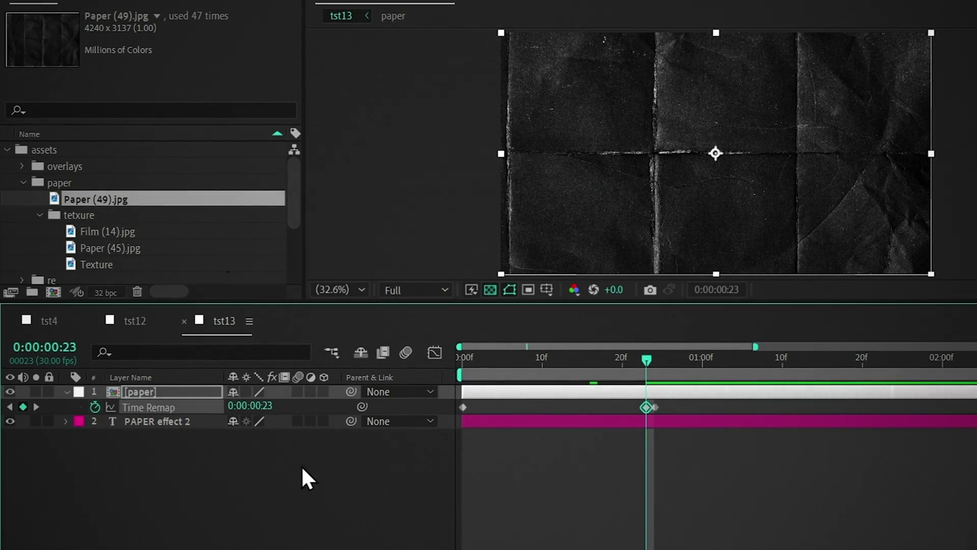
pyautogui.click(655, 407)
pyautogui.press('Delete')
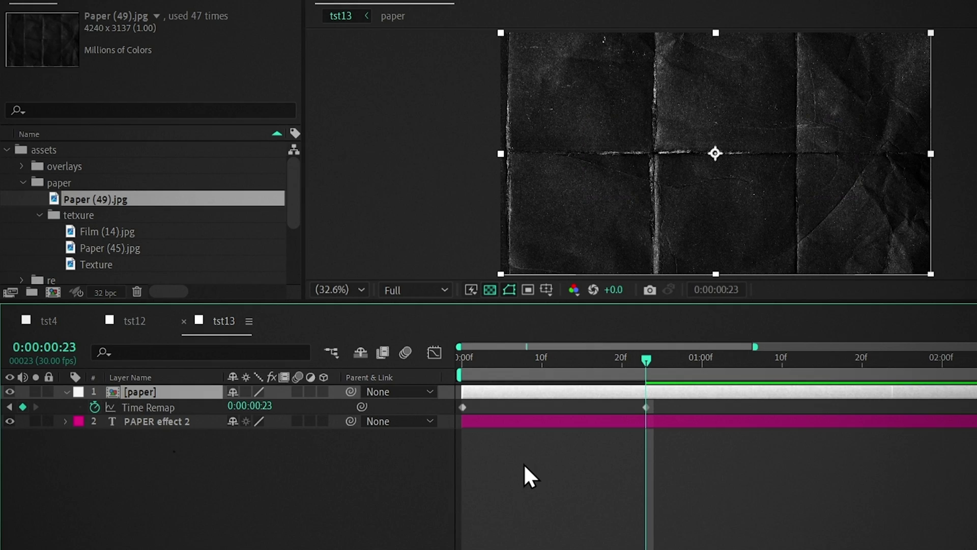
# - Add the expression loopOut(type = "cycle", numKeyframes = 0) to the paper layer's Time Remap property and scrub through the loop
pyautogui.keyDown('alt'); pyautogui.click(94, 406); pyautogui.keyUp('alt')
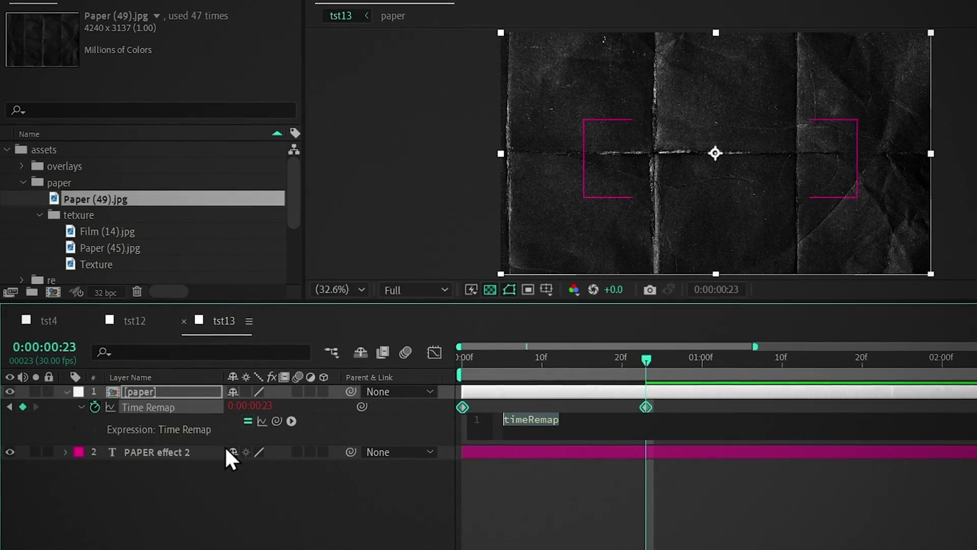
pyautogui.click(291, 421)
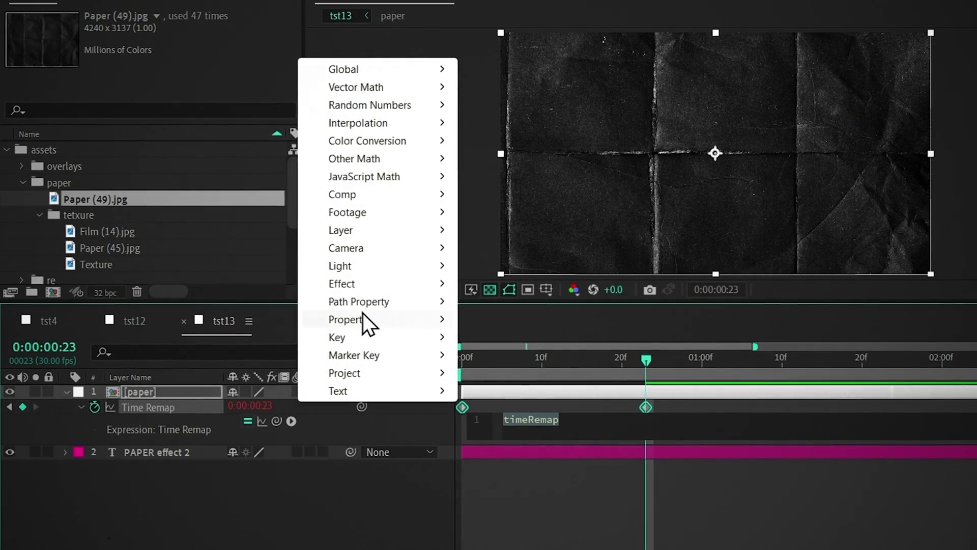
pyautogui.moveTo(364, 320)
pyautogui.click(632, 123)
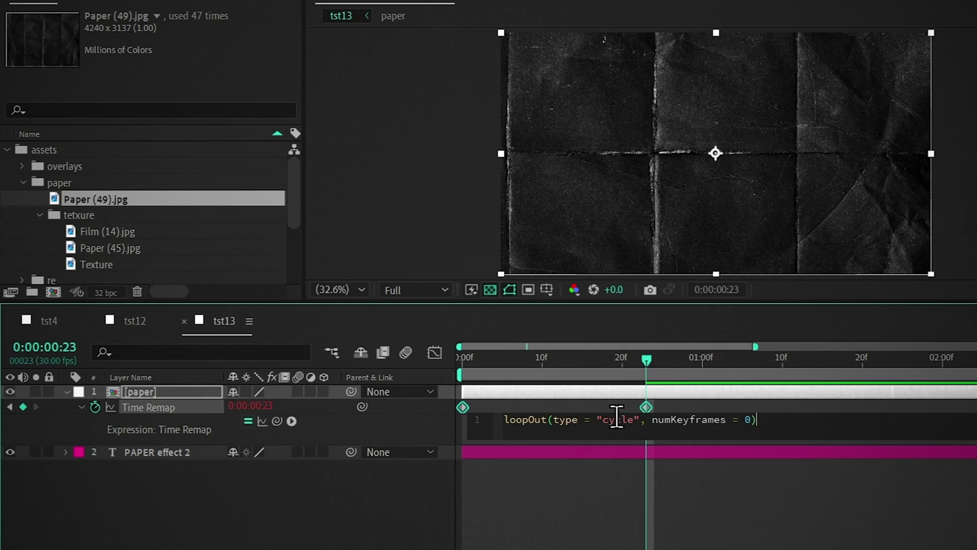
pyautogui.click(642, 391)
pyautogui.moveTo(655, 392); pyautogui.dragTo(568, 392)
pyautogui.click(68, 391)
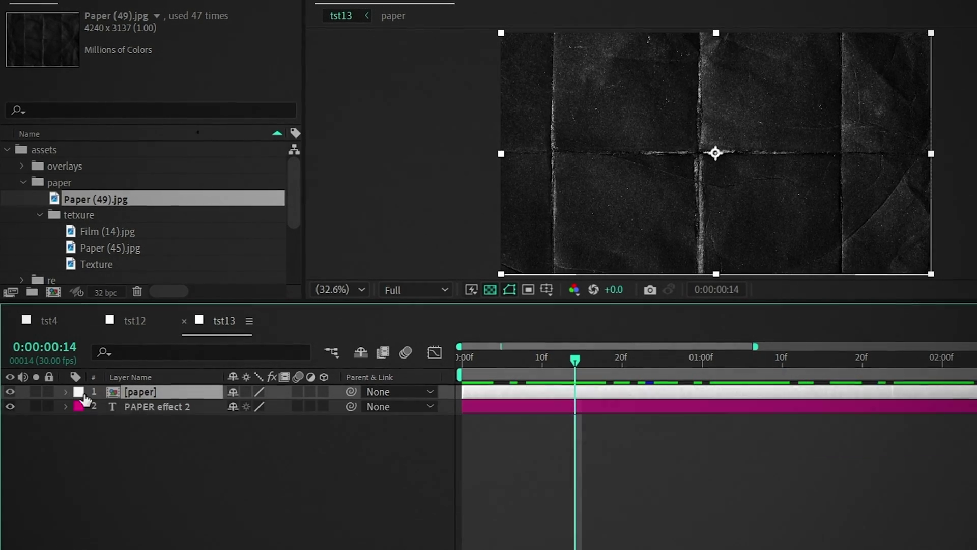
# - Move the paper layer below the text layer and apply the Invert effect to it
pyautogui.moveTo(133, 391); pyautogui.dragTo(131, 415)
pyautogui.hotkey('ctrl', 'space')
pyautogui.write('Inver')
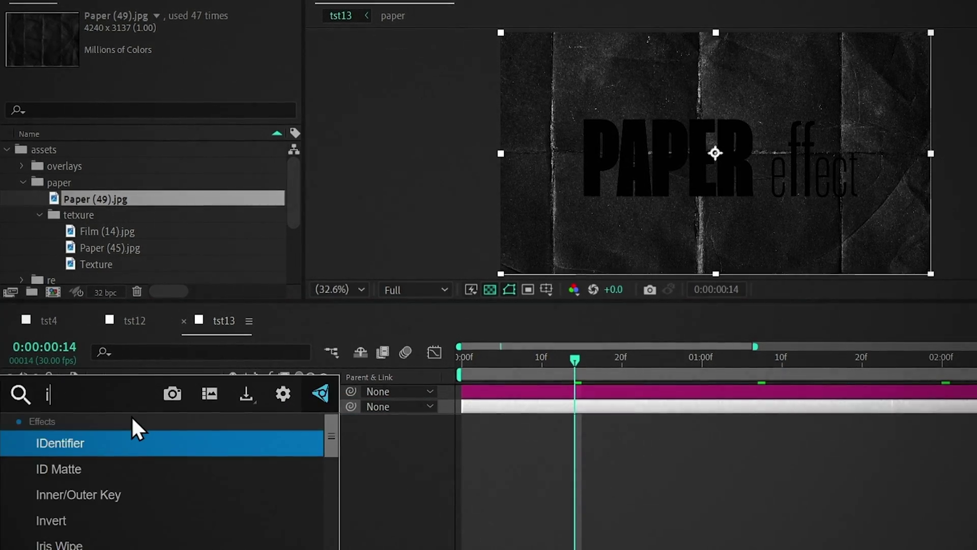
pyautogui.press('Return')
# - Duplicate the inverted paper layer, place the copy above the text layer and rename it matte
pyautogui.hotkey('ctrl', 'd')
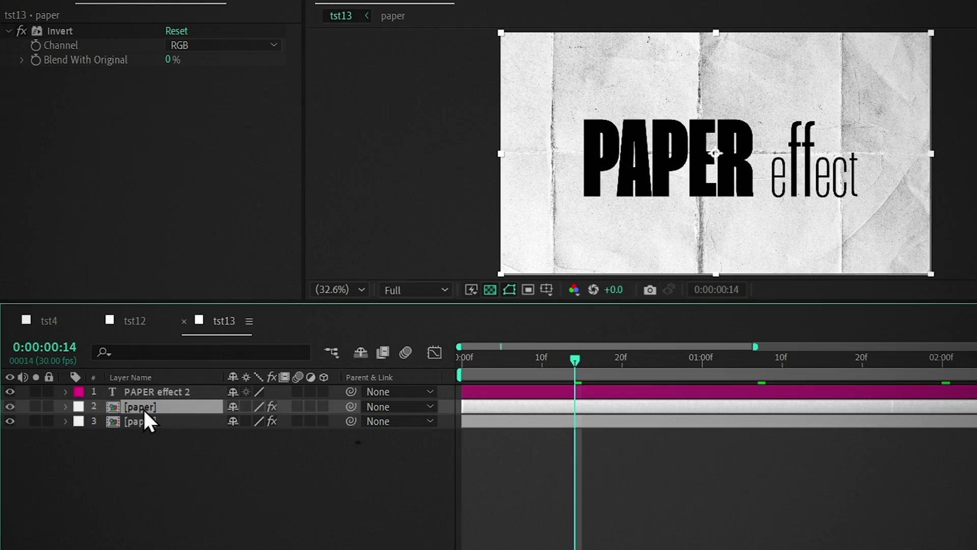
pyautogui.moveTo(143, 408); pyautogui.dragTo(143, 389)
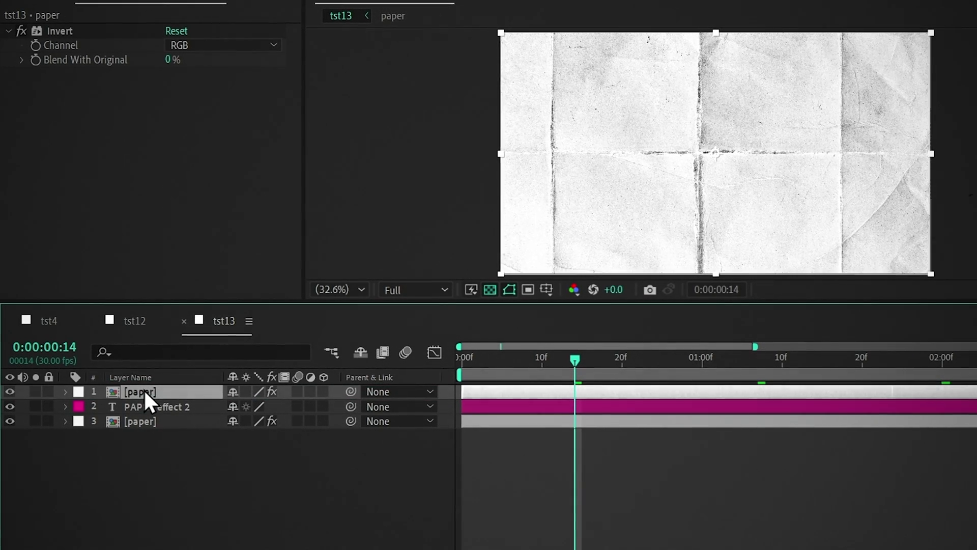
pyautogui.press('Return')
pyautogui.write('matte')
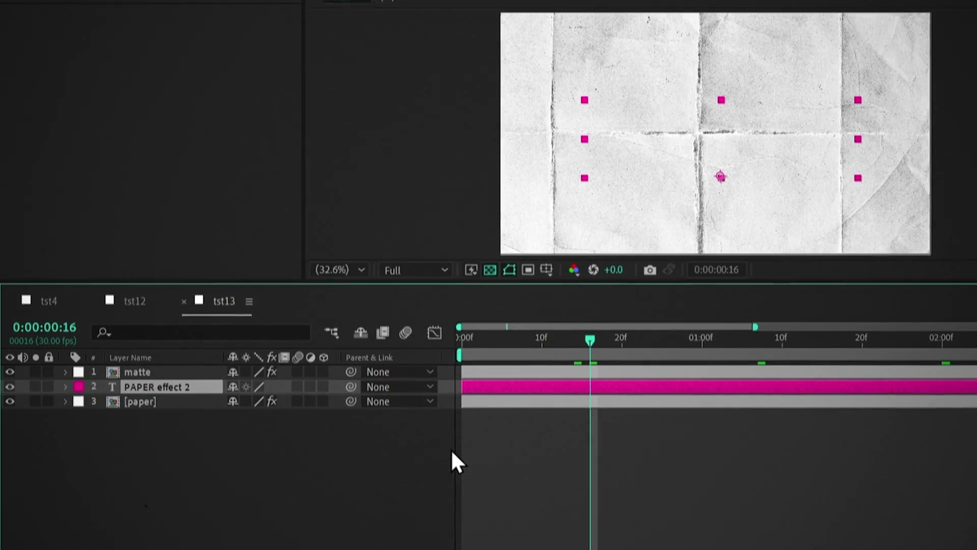
# - Set the text layer's track matte to the matte layer and switch it from alpha to luma
pyautogui.click(283, 536)
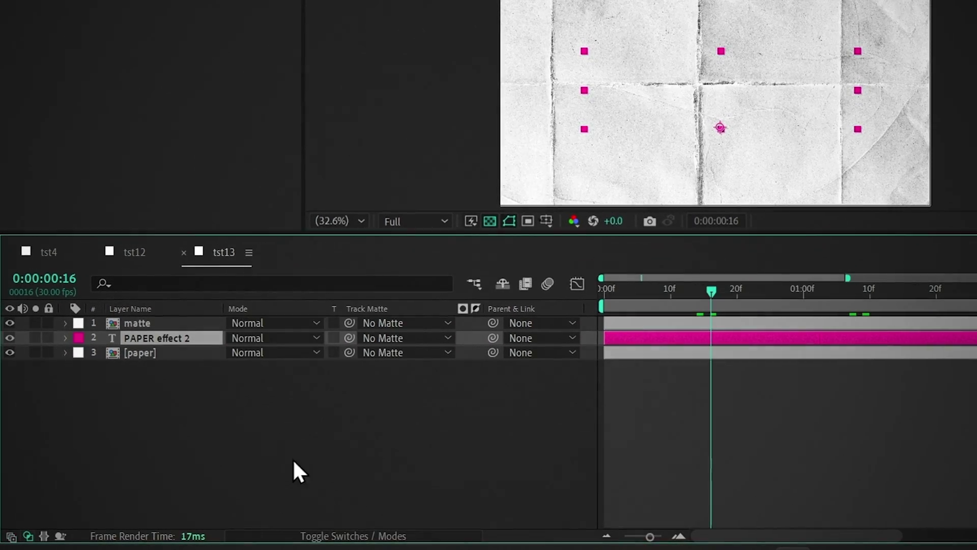
pyautogui.click(379, 340)
pyautogui.click(399, 387)
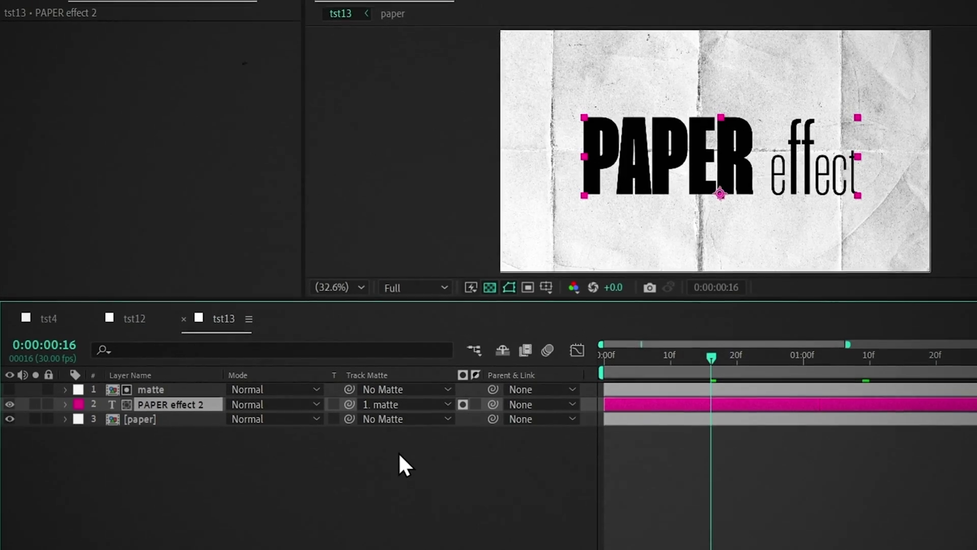
pyautogui.click(463, 404)
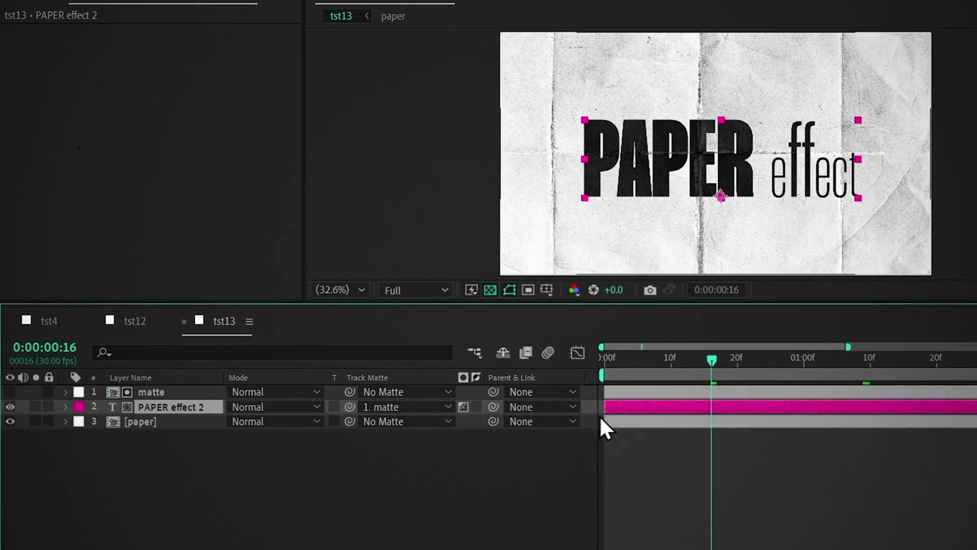
pyautogui.press('pageup')
pyautogui.press('pageup')
# - Apply Curves to the matte layer and bend the curve downward with two points so more paper texture shows in the text
pyautogui.click(181, 392)
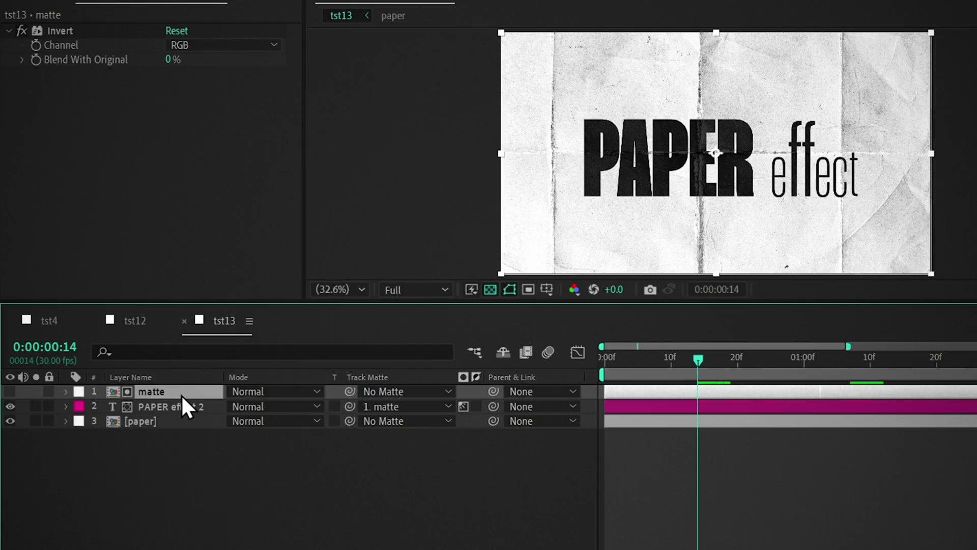
pyautogui.hotkey('ctrl', 'space')
pyautogui.write('cu')
pyautogui.press('Return')
pyautogui.scroll(-2, 158, 200)
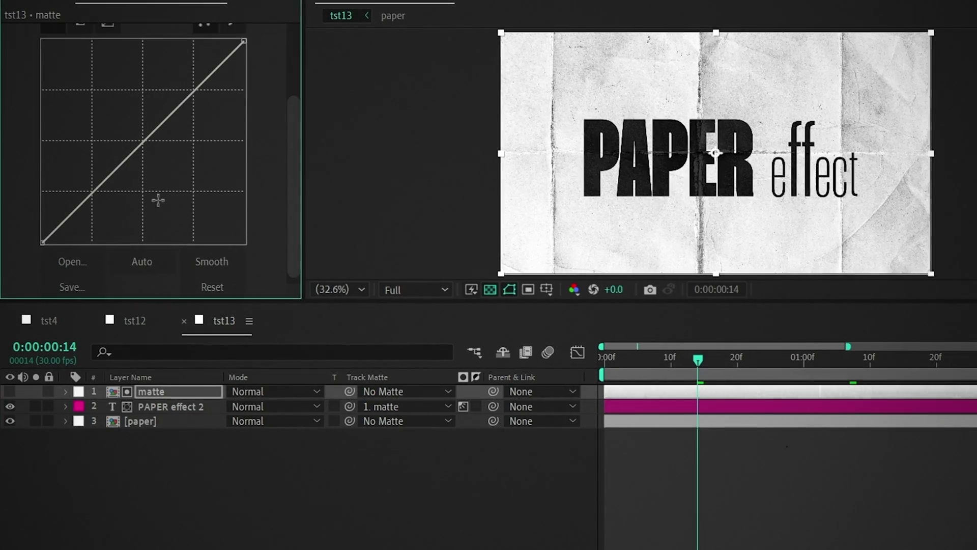
pyautogui.moveTo(104, 201); pyautogui.dragTo(149, 218)
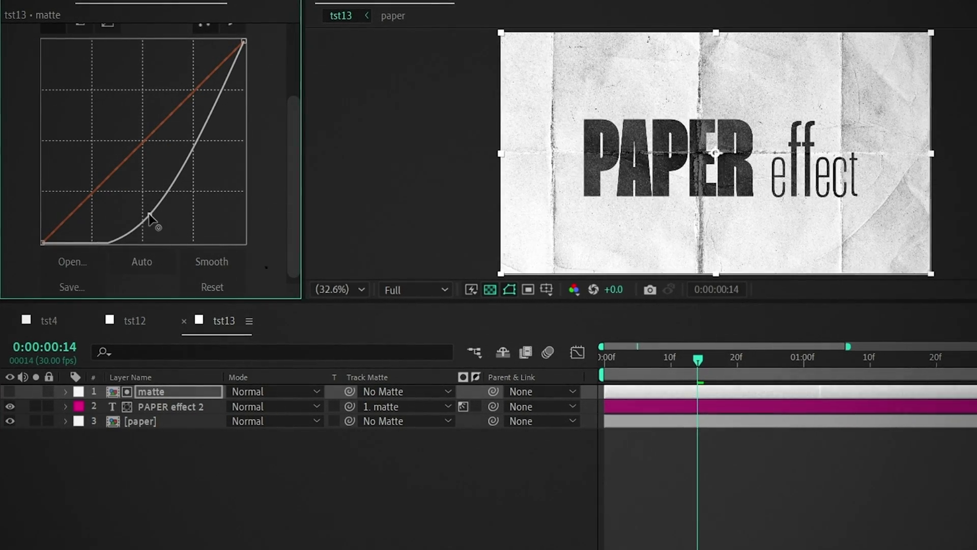
pyautogui.moveTo(194, 133); pyautogui.dragTo(204, 143)
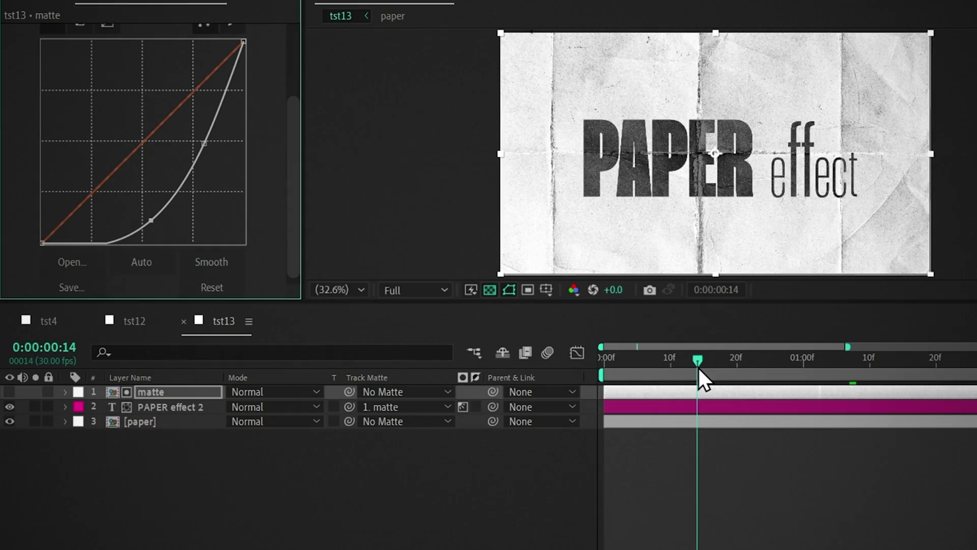
pyautogui.moveTo(698, 368); pyautogui.dragTo(704, 369)
pyautogui.click(612, 147)
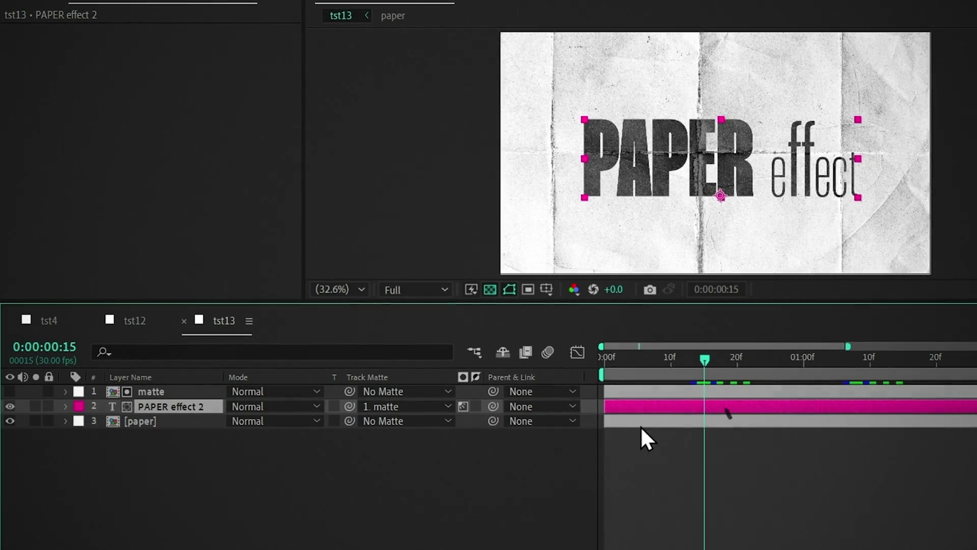
# - Add a Position text animator to the PAPER effect 2 layer and add a Wiggly selector to it
pyautogui.click(65, 406)
pyautogui.click(468, 401)
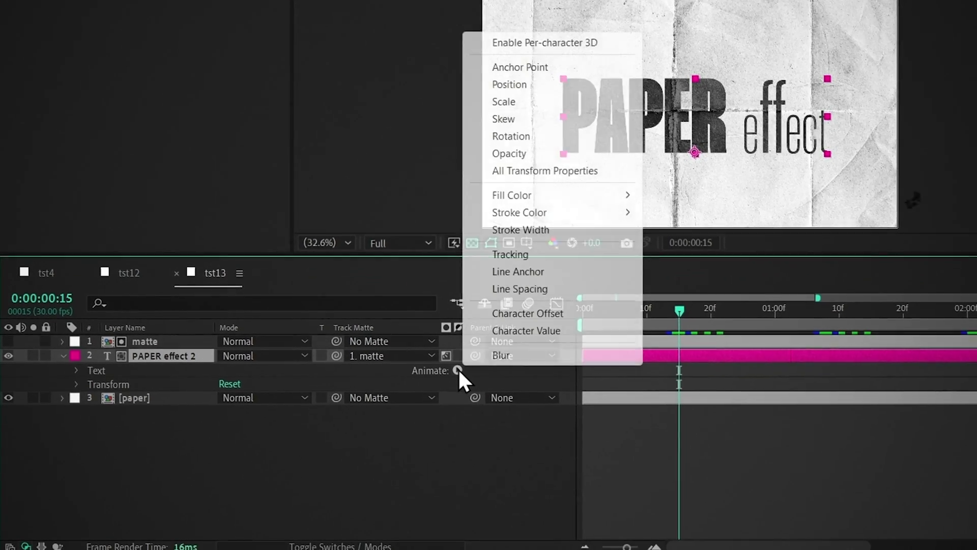
pyautogui.click(519, 86)
pyautogui.click(452, 424)
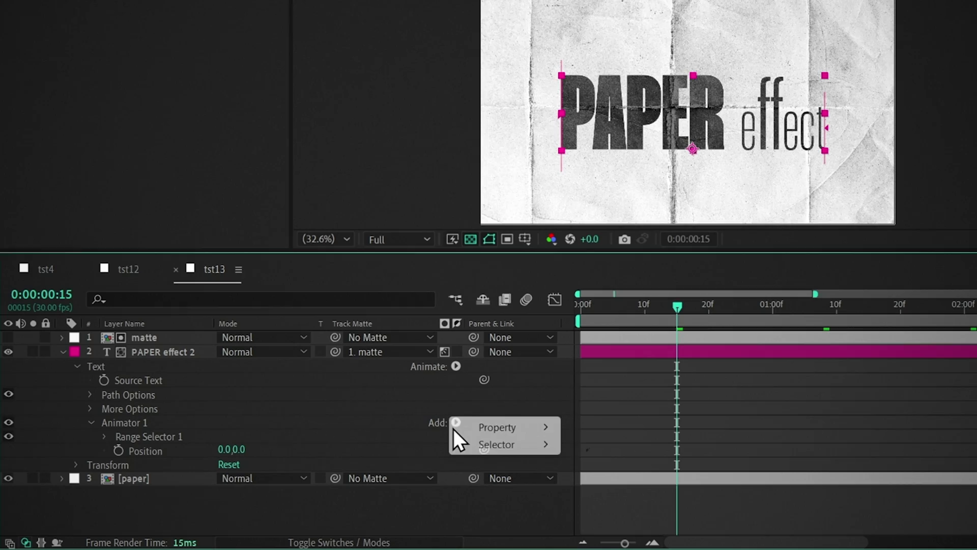
pyautogui.moveTo(493, 446)
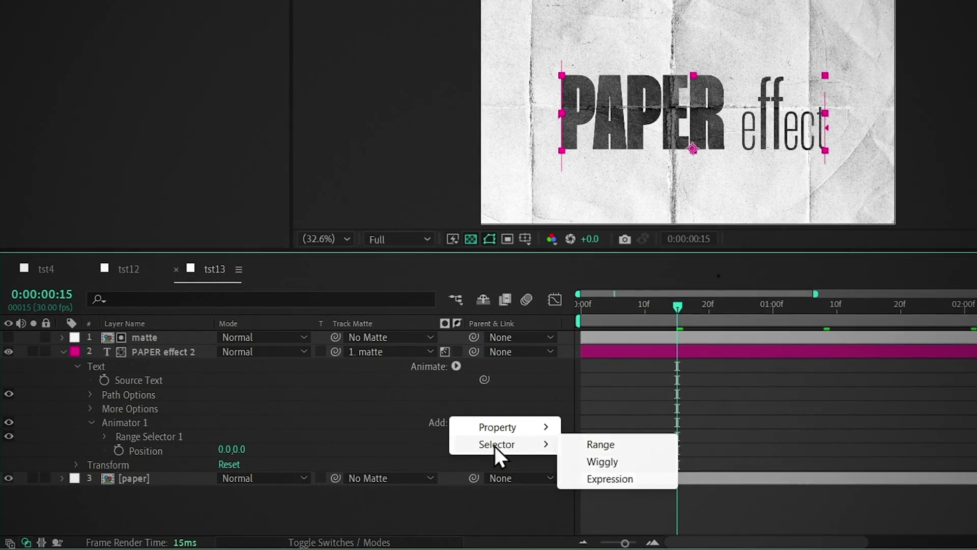
pyautogui.click(597, 462)
pyautogui.click(546, 433)
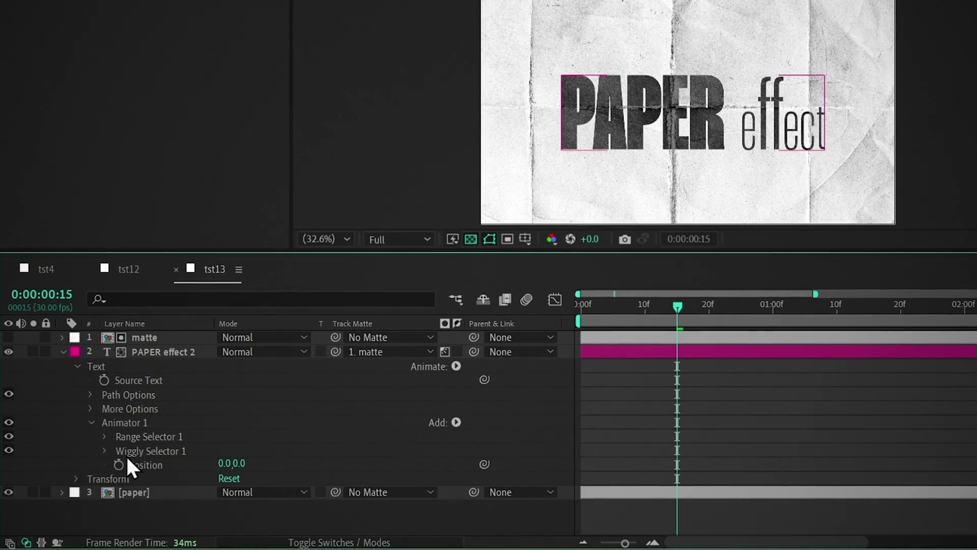
# - Set the advanced Units of the text animator's Range Selector 1 to Index
pyautogui.click(105, 436)
pyautogui.scroll(-1, 122, 458)
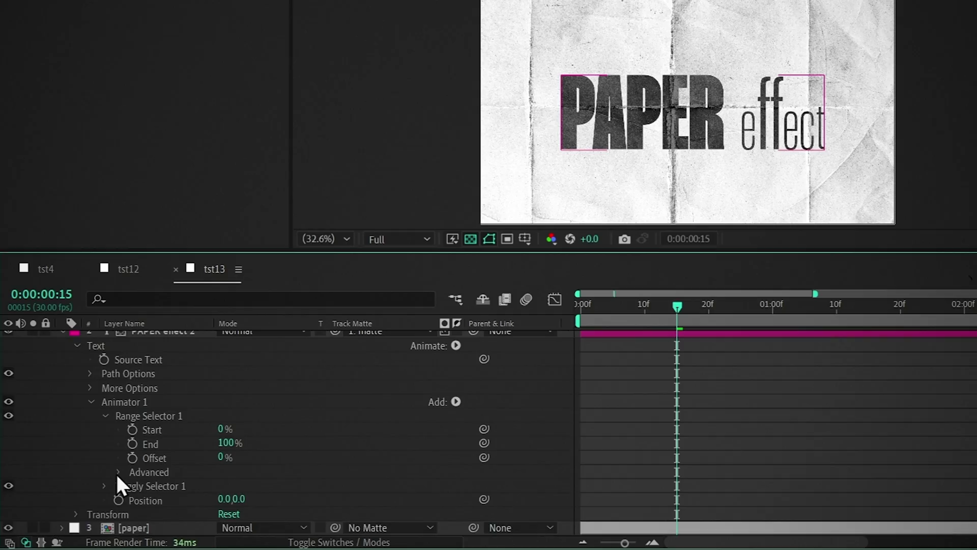
pyautogui.click(117, 471)
pyautogui.scroll(-4, 129, 481)
pyautogui.click(234, 359)
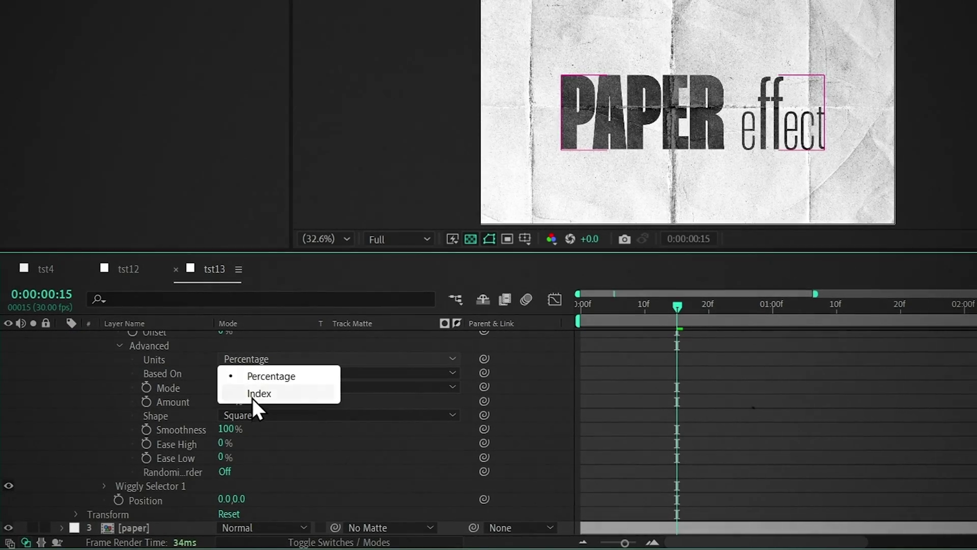
pyautogui.click(252, 397)
# - Set the Wiggly Selector's Wiggles/Second to 0 and Correlation to 0%, and change the animator's Position offset
pyautogui.click(104, 492)
pyautogui.scroll(-3, 197, 466)
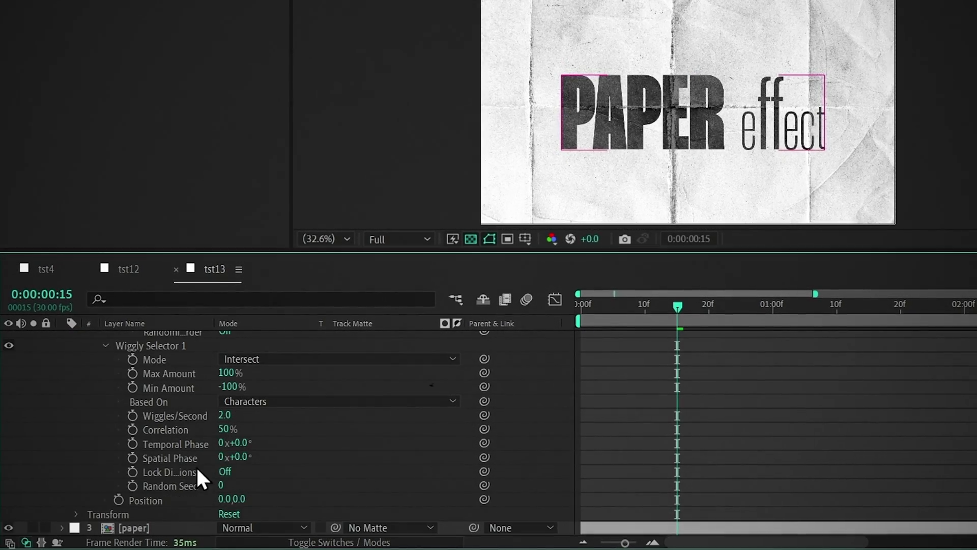
pyautogui.click(223, 415)
pyautogui.write('0')
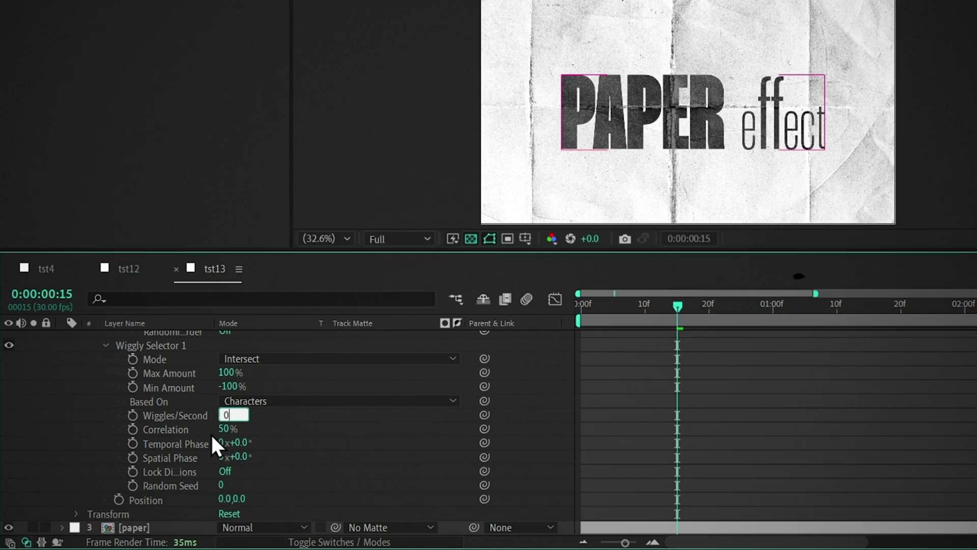
pyautogui.press('Tab')
pyautogui.write('0')
pyautogui.press('Return')
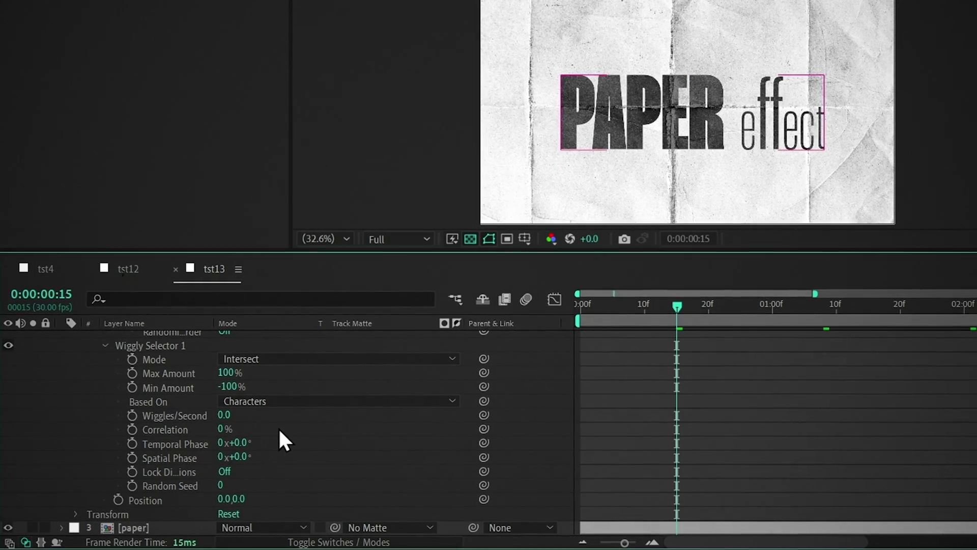
pyautogui.click(228, 499)
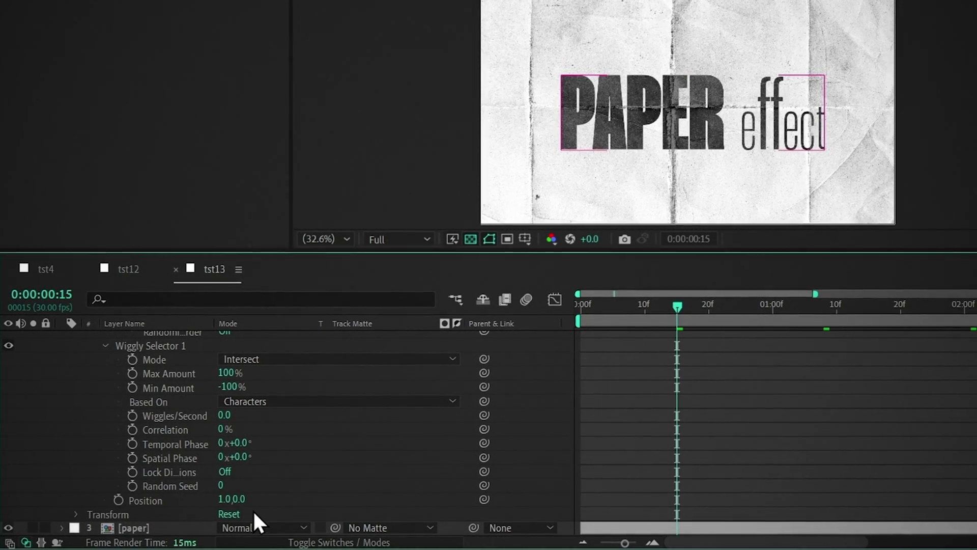
pyautogui.press('Return')
# - Add an expression to the Wiggly Selector's Random Seed with posterizeTime(3) followed by a random() call on the second line
pyautogui.keyDown('alt'); pyautogui.click(134, 483); pyautogui.keyUp('alt')
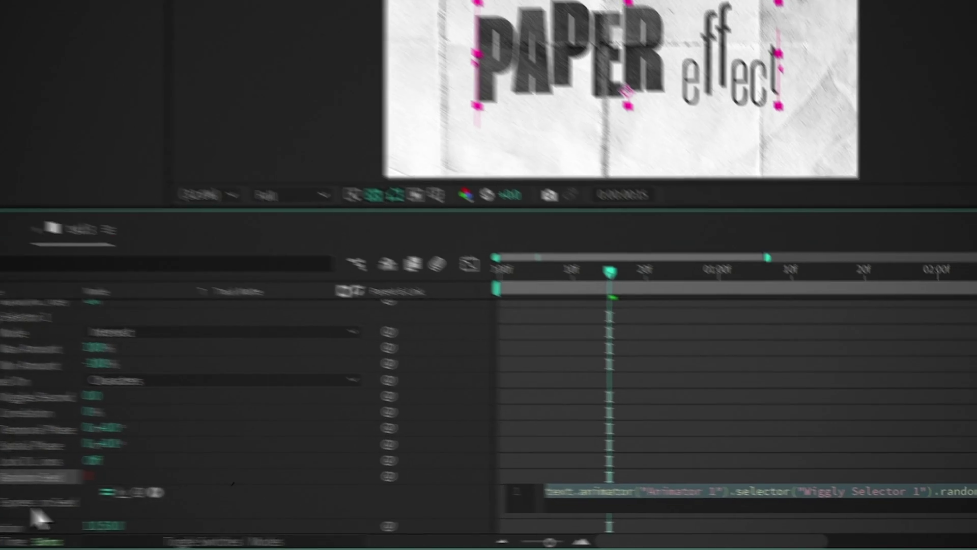
pyautogui.write('posterizeTime(3')
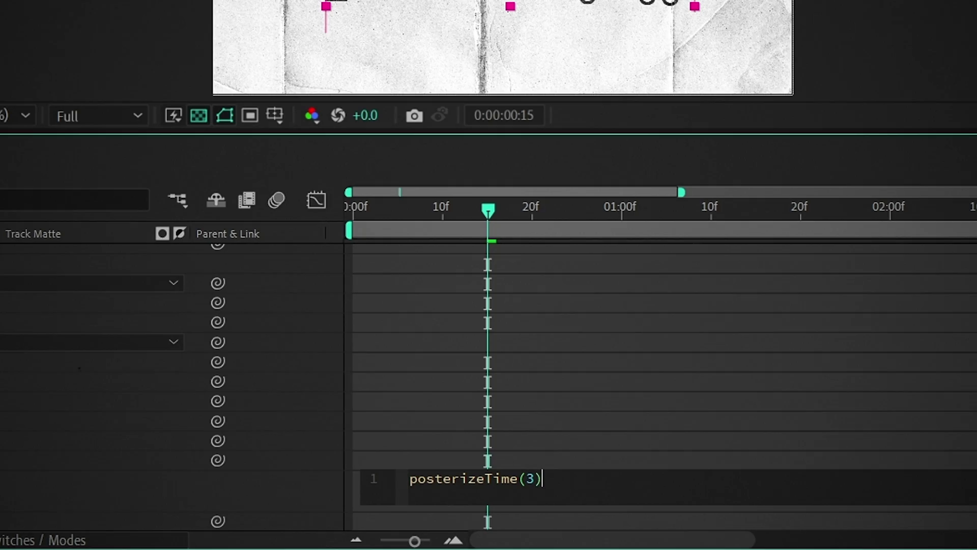
pyautogui.write('ran')
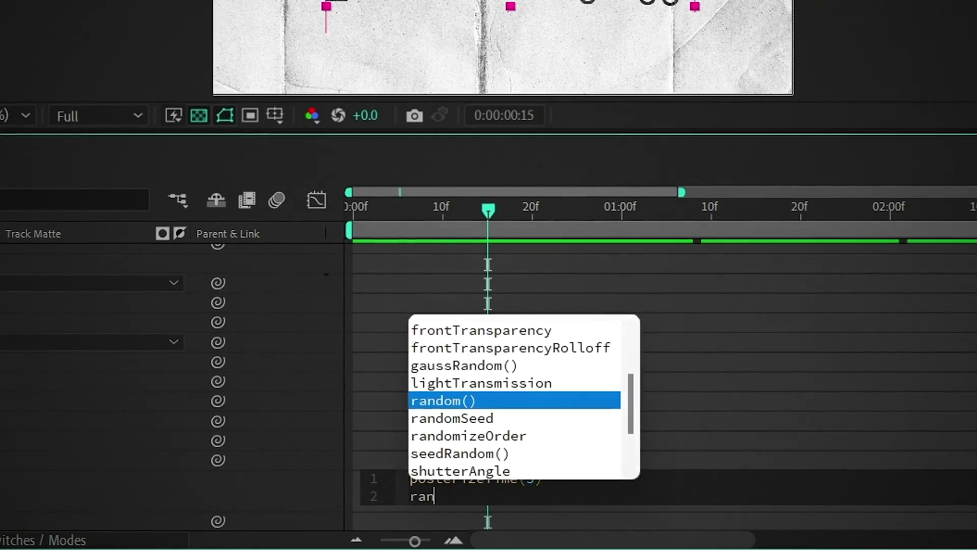
# - Apply the Displacement Map effect to the PAPER effect 2 text layer
pyautogui.write('disp')
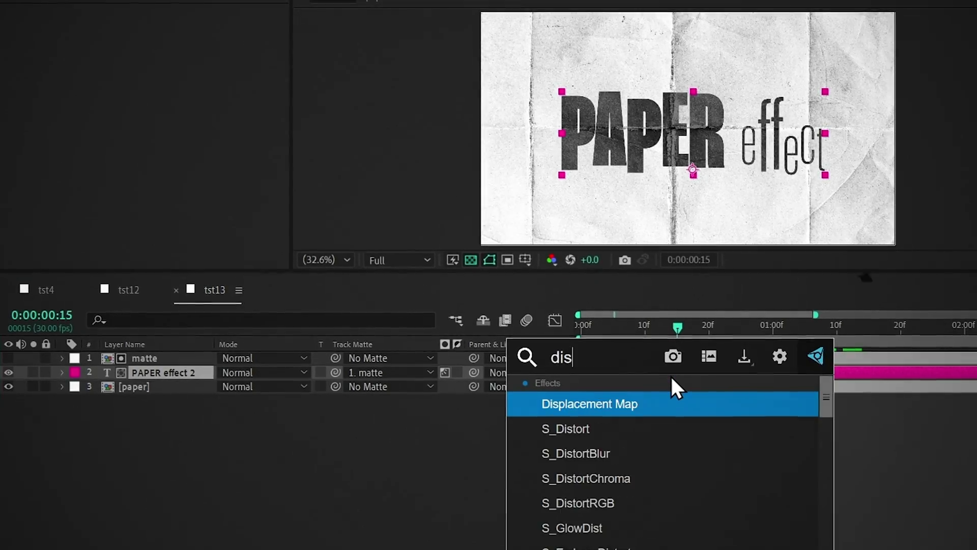
pyautogui.press('Return')
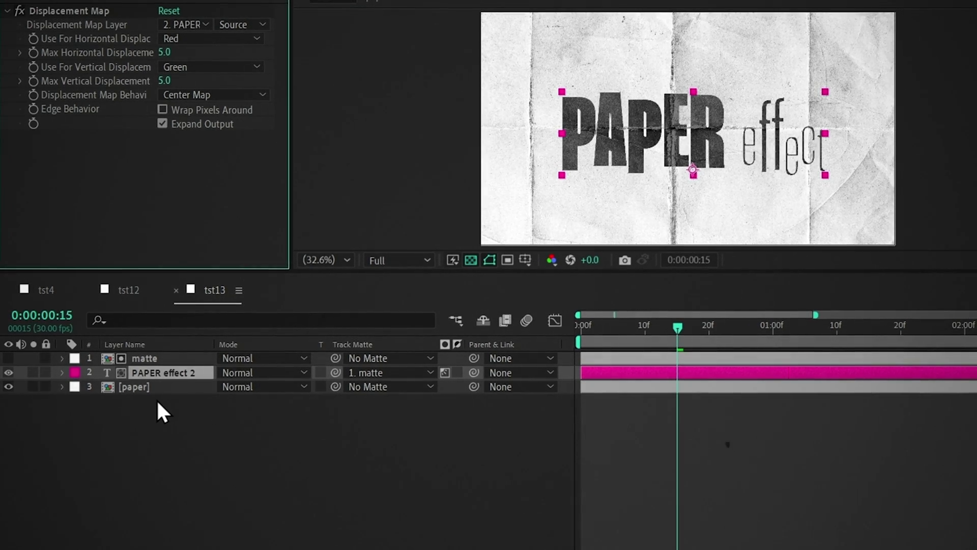
# - Duplicate the paper layer, rename the lower copy map and hide it
pyautogui.click(157, 390)
pyautogui.hotkey('ctrl', 'd')
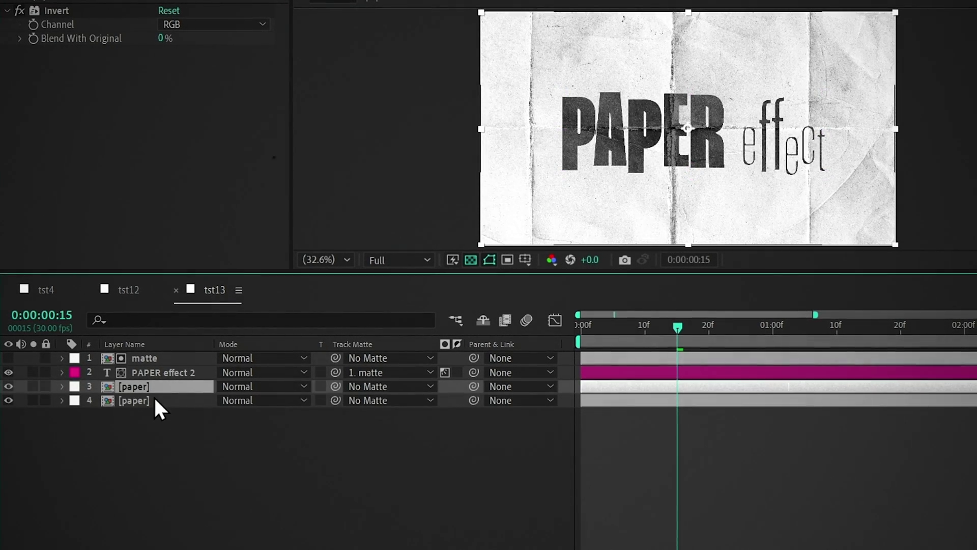
pyautogui.click(154, 399)
pyautogui.press('Return')
pyautogui.write('map')
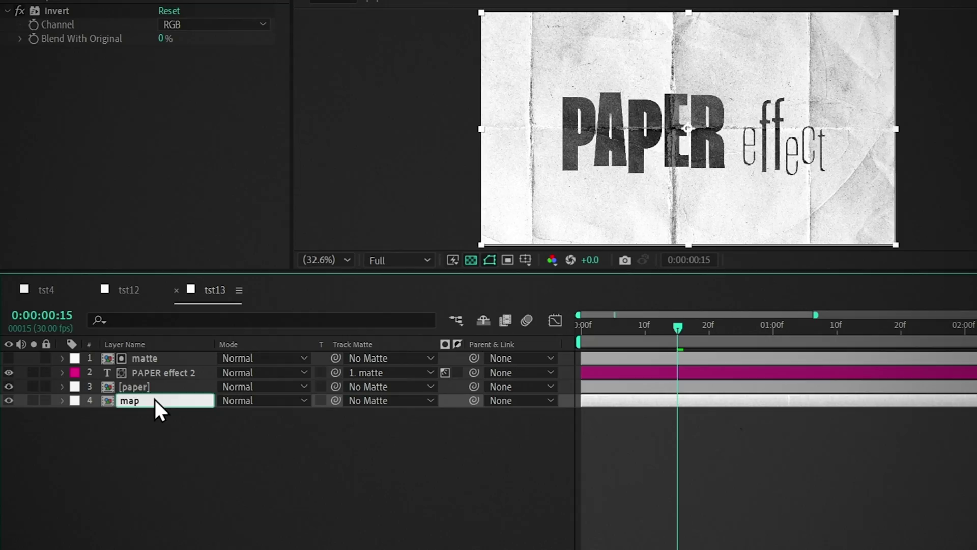
pyautogui.press('Return')
pyautogui.click(8, 400)
# - Set the text layer's Displacement Map Layer to map, using Effects & Masks as its source
pyautogui.click(125, 376)
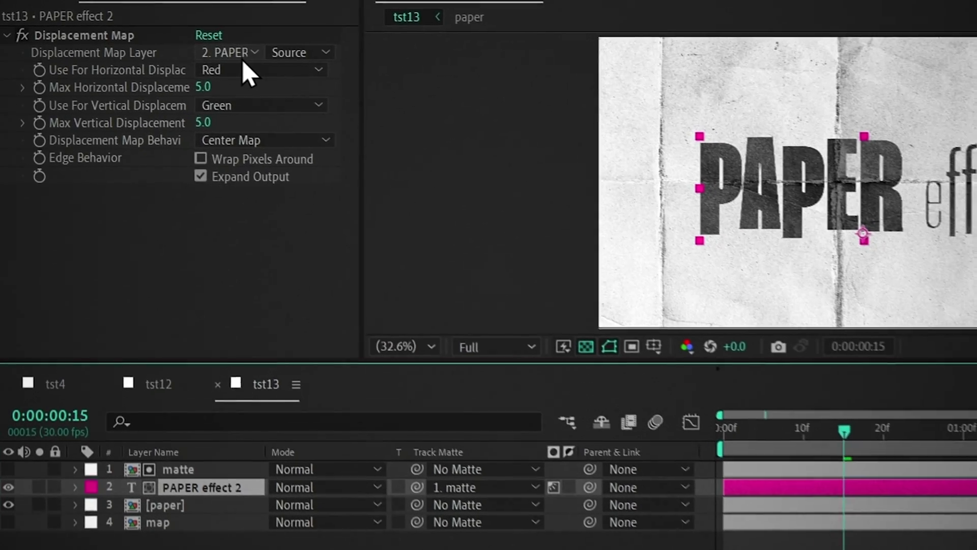
pyautogui.click(198, 29)
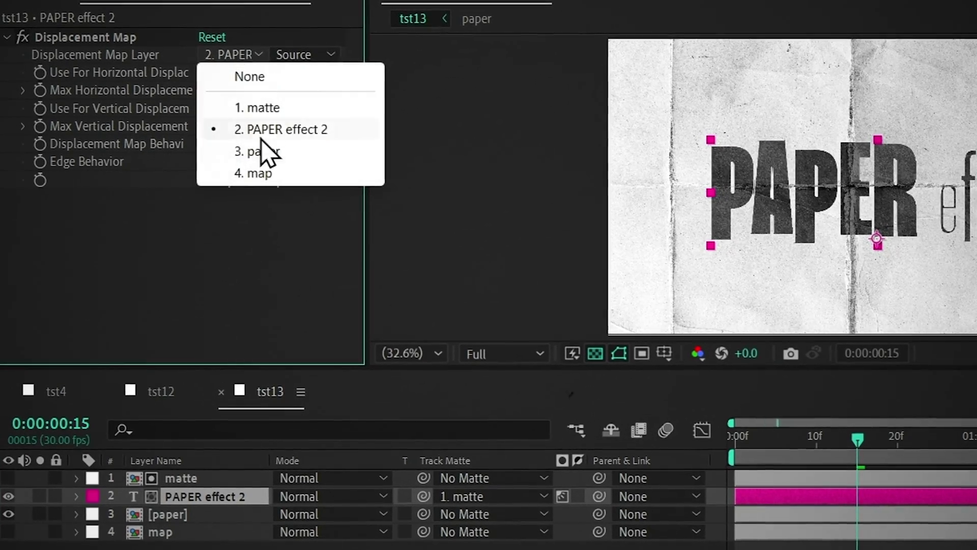
pyautogui.click(254, 174)
pyautogui.click(303, 56)
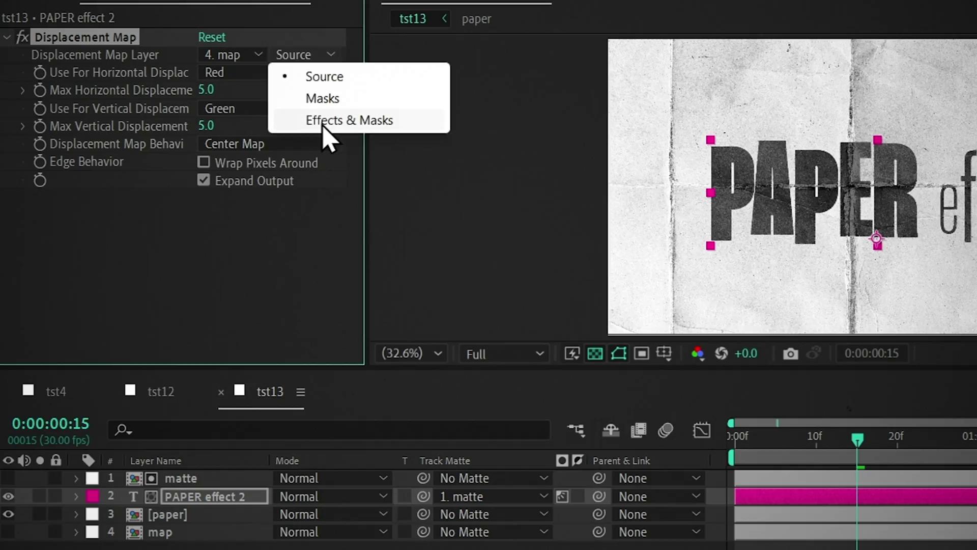
pyautogui.click(349, 121)
# - Set the Displacement Map's maximum horizontal and maximum vertical displacement to 40 each
pyautogui.click(206, 90)
pyautogui.write('40')
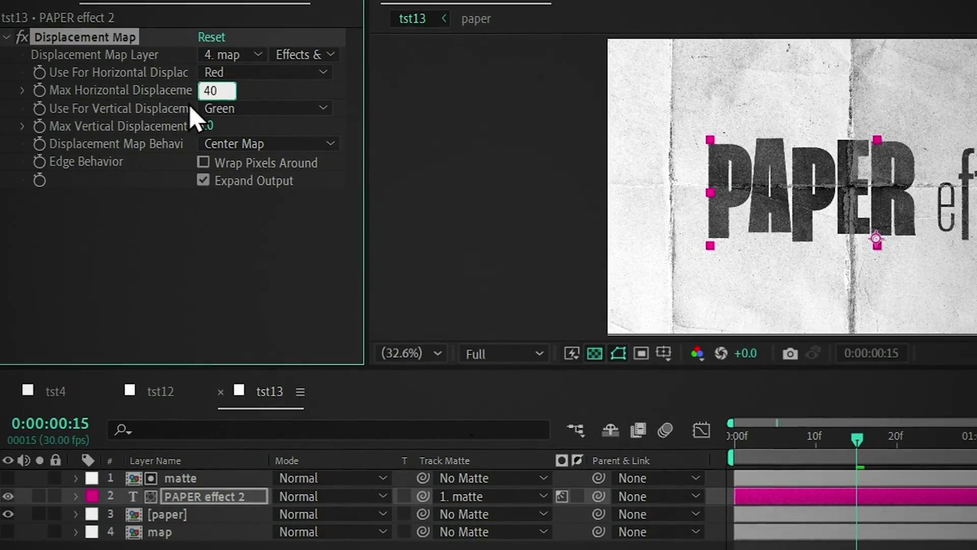
pyautogui.click(207, 126)
pyautogui.write('40')
pyautogui.press('Return')
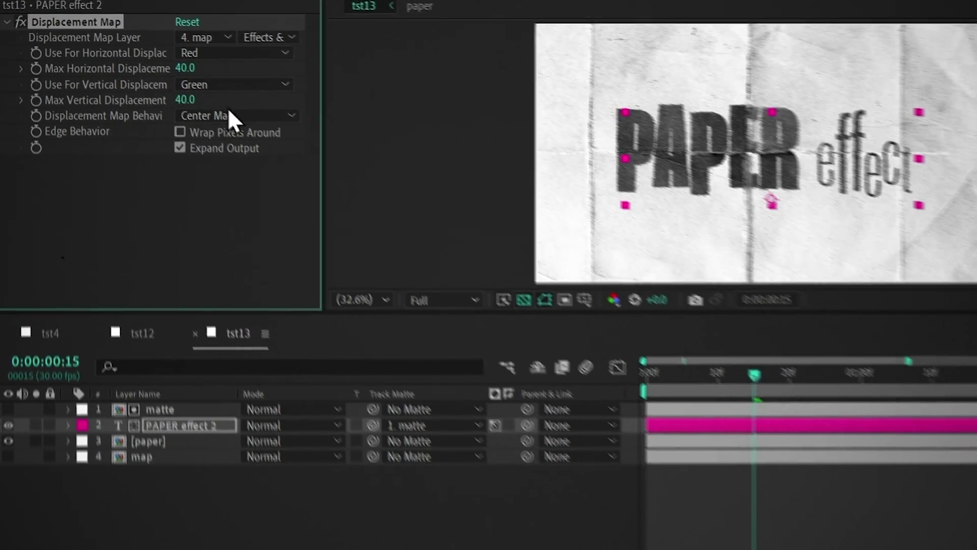
# - Apply Curves to the map layer, anchor the curve's midpoint and lower its white end point by about a quarter of the graph
pyautogui.scroll(3, 585, 125)
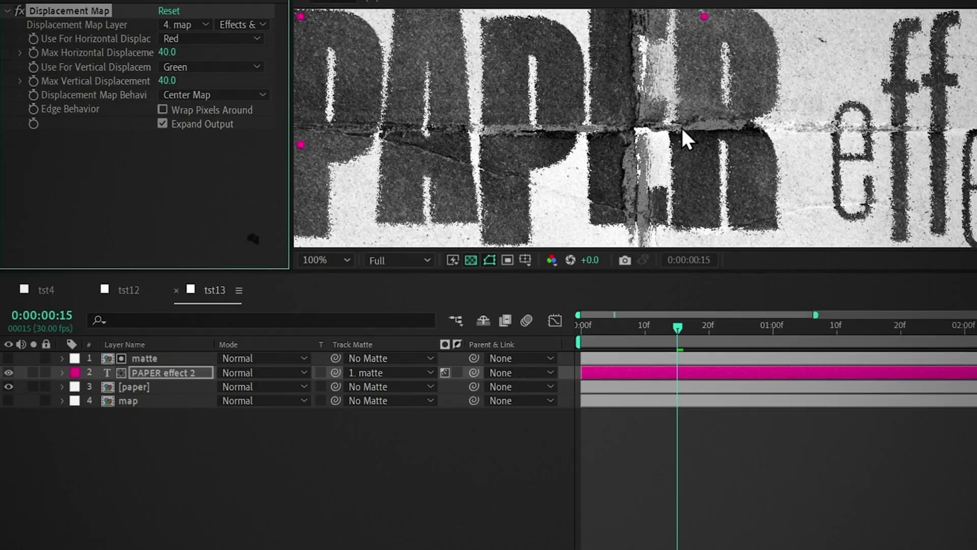
pyautogui.click(596, 400)
pyautogui.hotkey('ctrl', 'space')
pyautogui.write('curv')
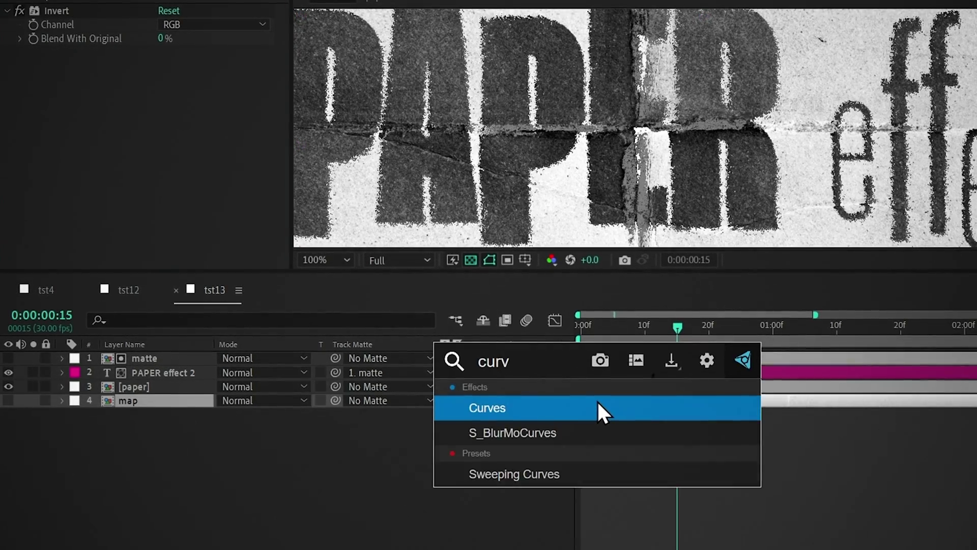
pyautogui.press('Return')
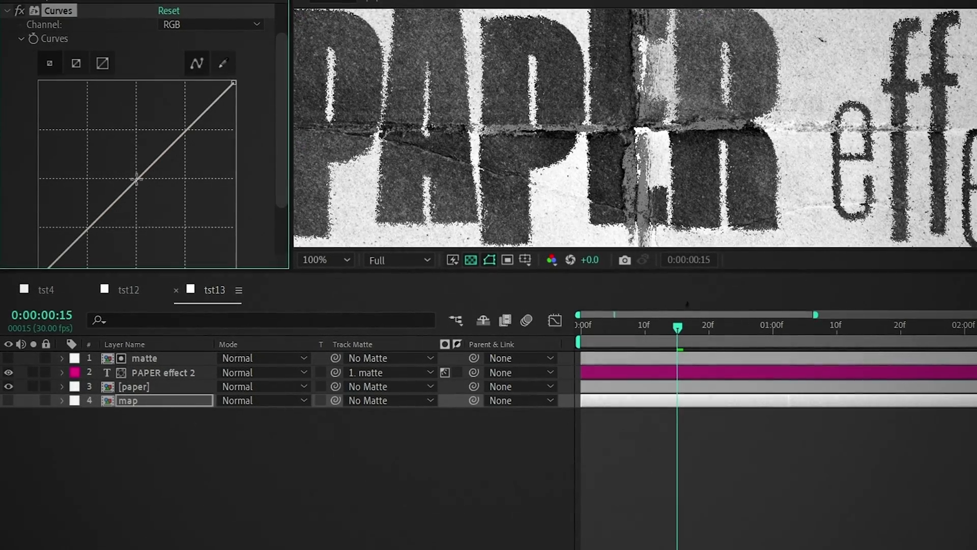
pyautogui.moveTo(233, 83); pyautogui.dragTo(263, 134)
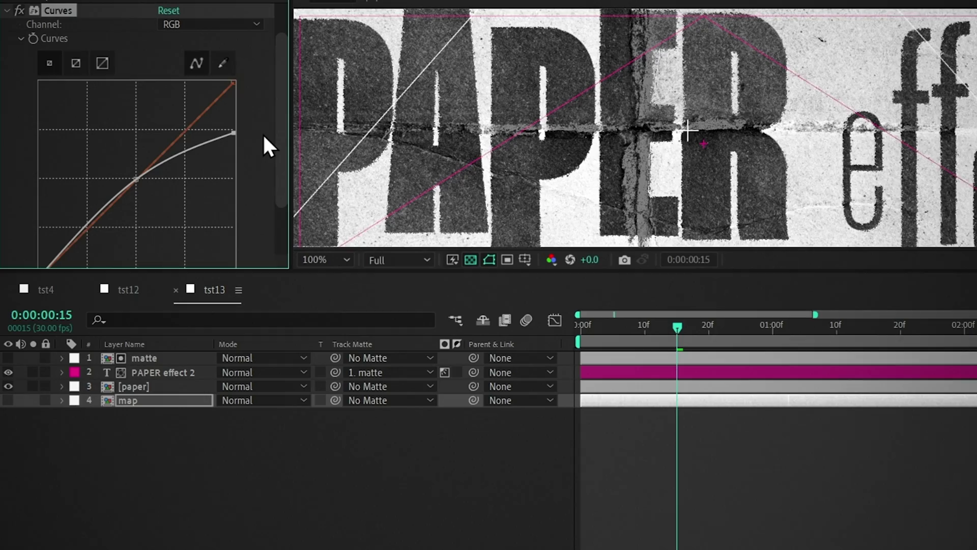
# - Set the composition viewer's preview resolution to Half
pyautogui.click(305, 261)
pyautogui.click(330, 291)
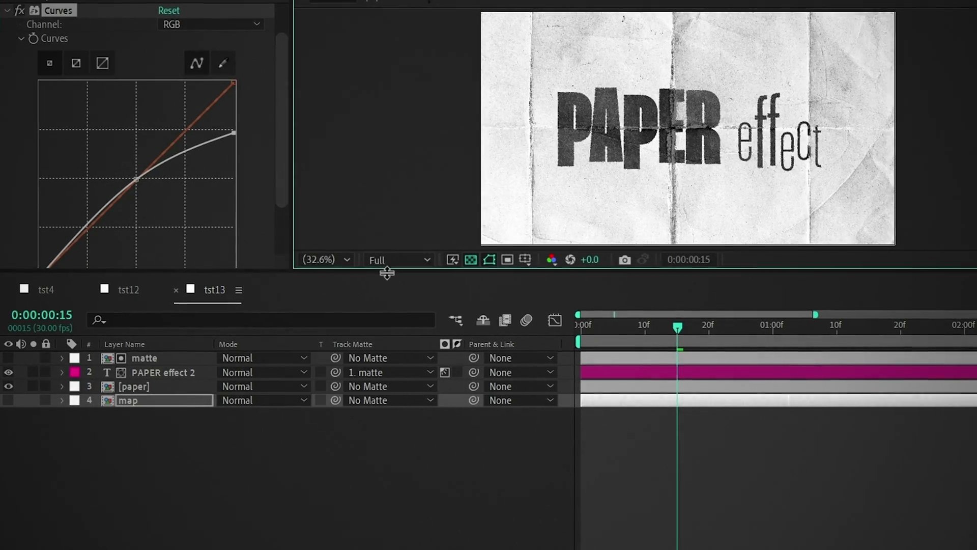
pyautogui.click(397, 260)
pyautogui.click(392, 323)
# - Apply the Roughen Edges effect to the PAPER effect 2 text layer and set its Border to 4
pyautogui.click(659, 376)
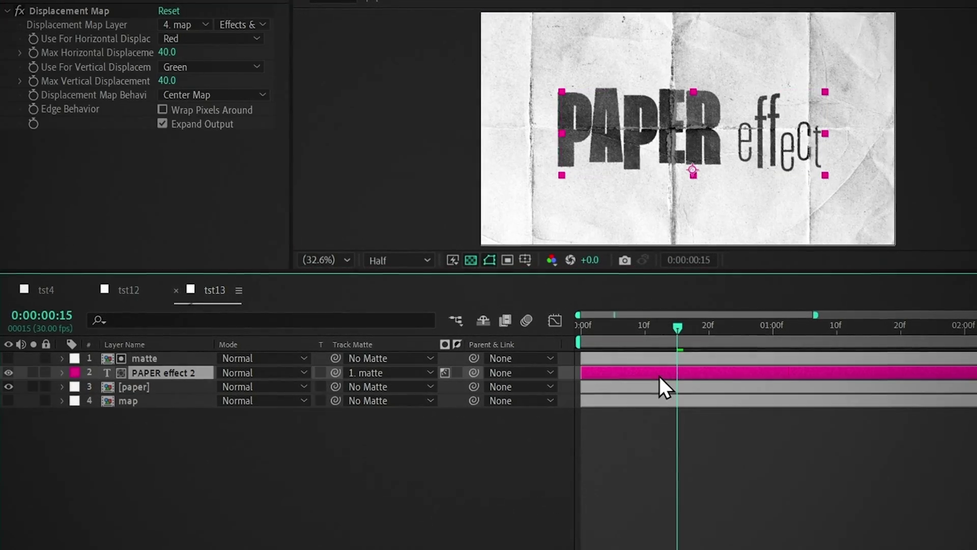
pyautogui.hotkey('ctrl', 'space')
pyautogui.write('ro')
pyautogui.click(216, 322)
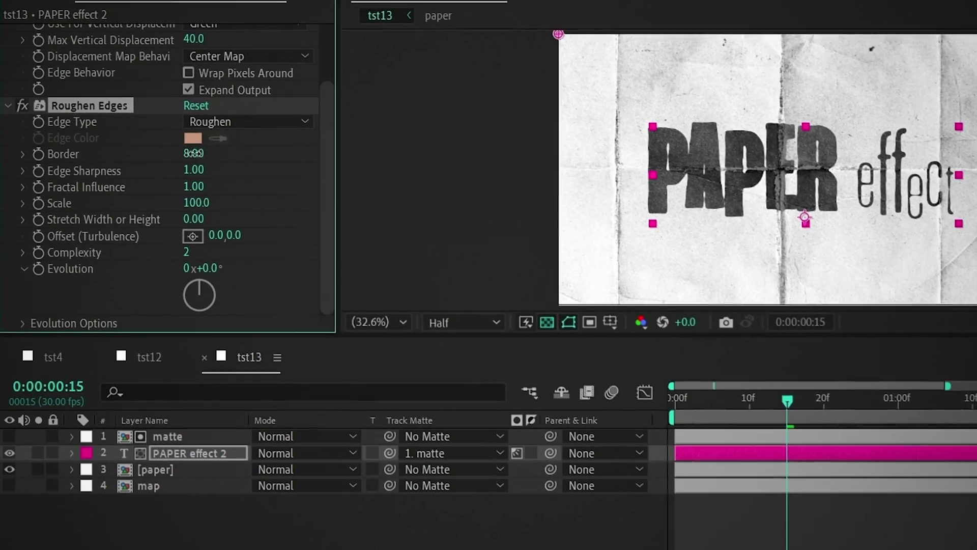
pyautogui.click(188, 146)
pyautogui.write('4')
pyautogui.press('Return')
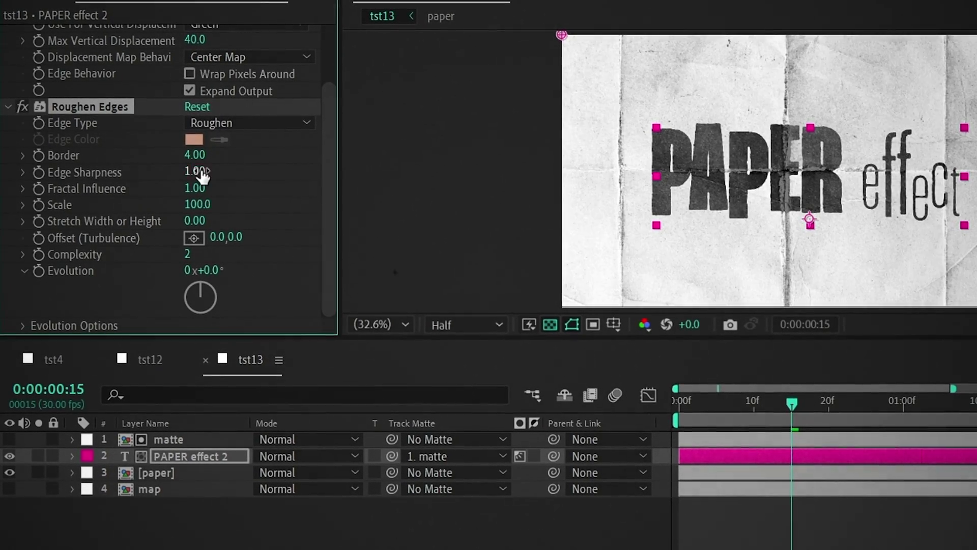
# - Set the Roughen Edges effect's Edge Sharpness to 10, Scale to 40 and Complexity to 10
pyautogui.click(196, 171)
pyautogui.write('10')
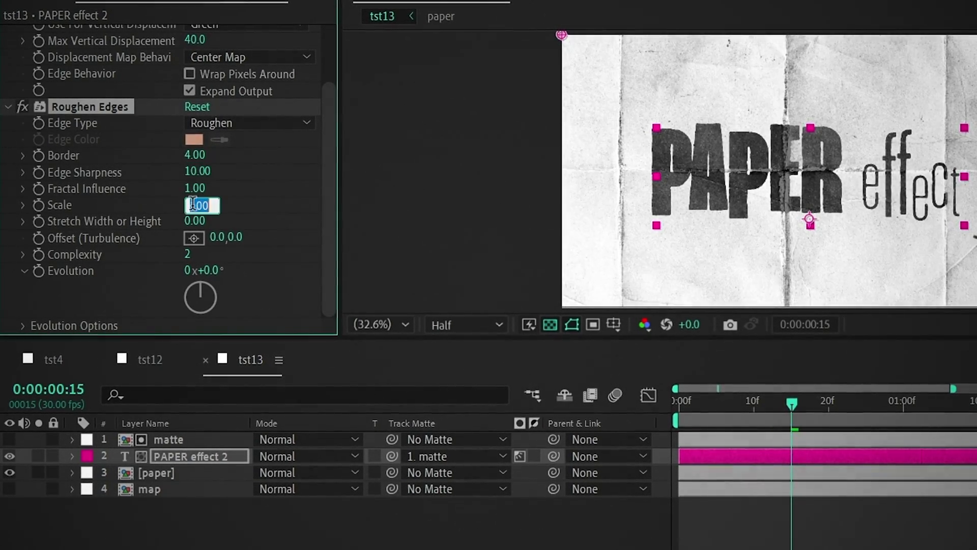
pyautogui.write('40')
pyautogui.press('Return')
pyautogui.click(189, 254)
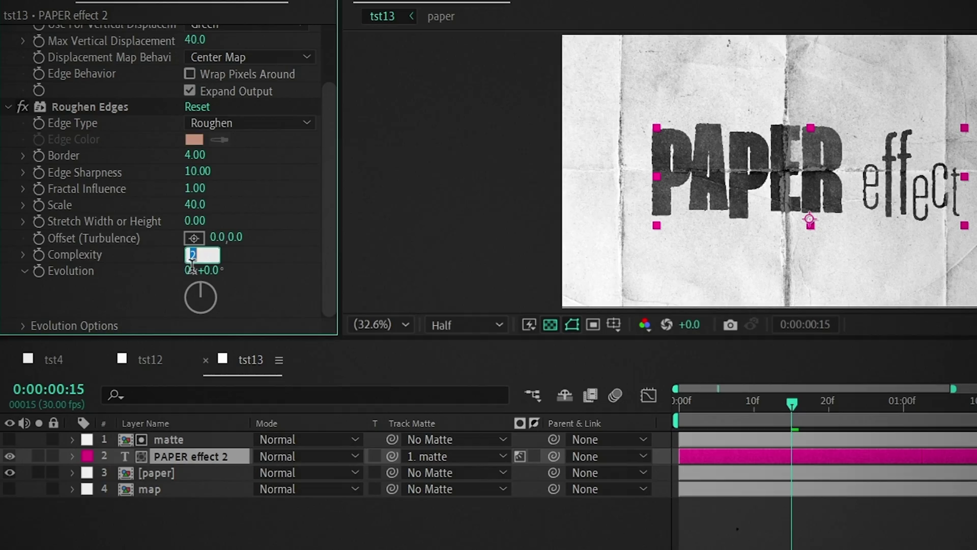
pyautogui.write('10')
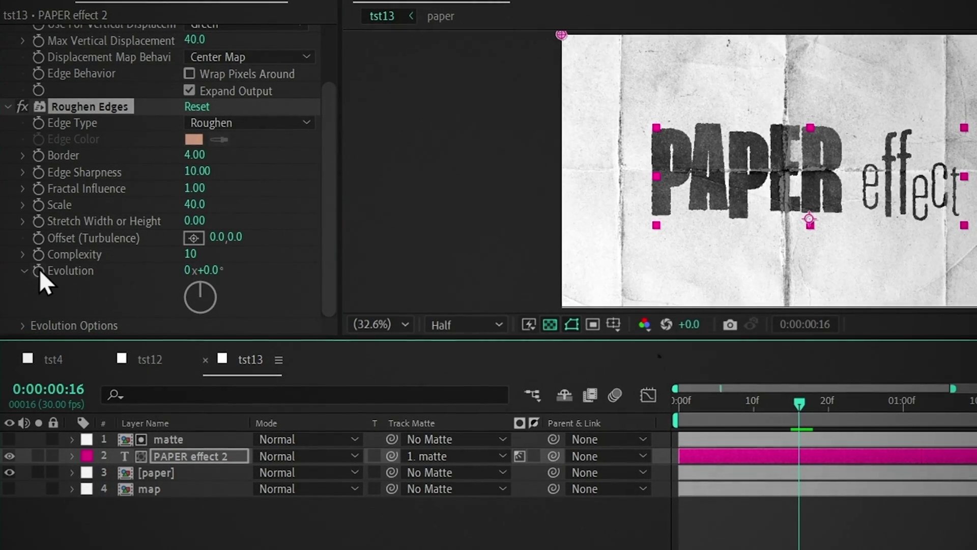
# - Add an expression to the Roughen Edges Evolution with posterizeTime() on the first line and time*10 on the second
pyautogui.keyDown('alt'); pyautogui.click(40, 269); pyautogui.keyUp('alt')
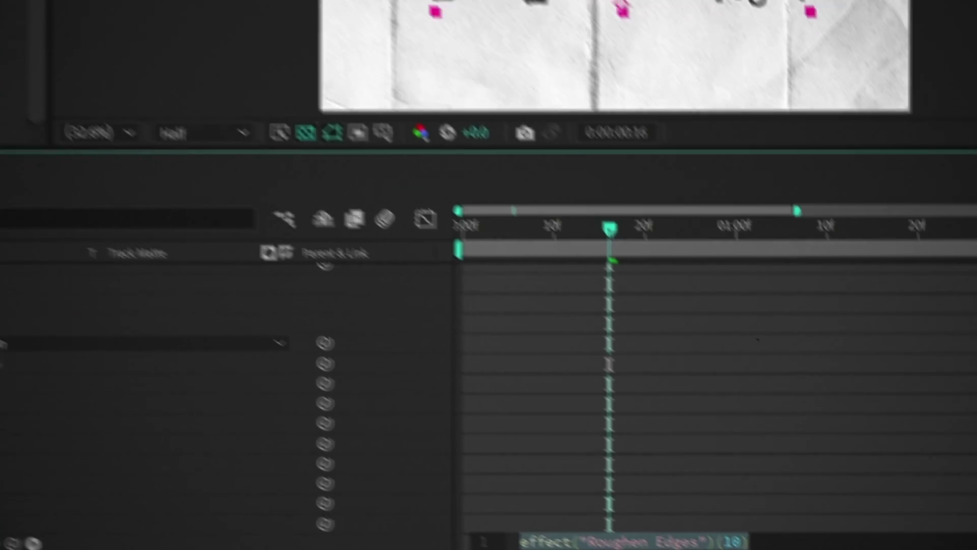
pyautogui.write('pos')
pyautogui.press('Down')
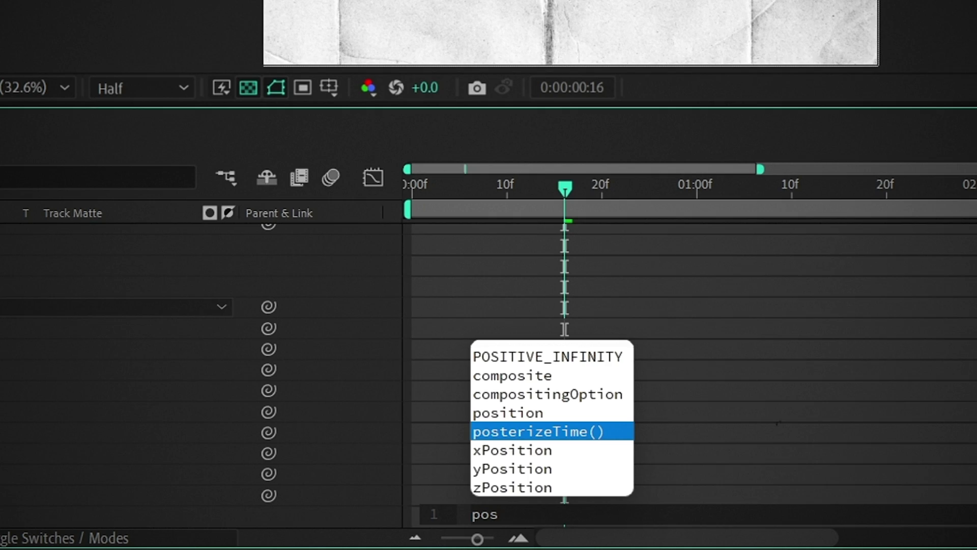
pyautogui.press('Return')
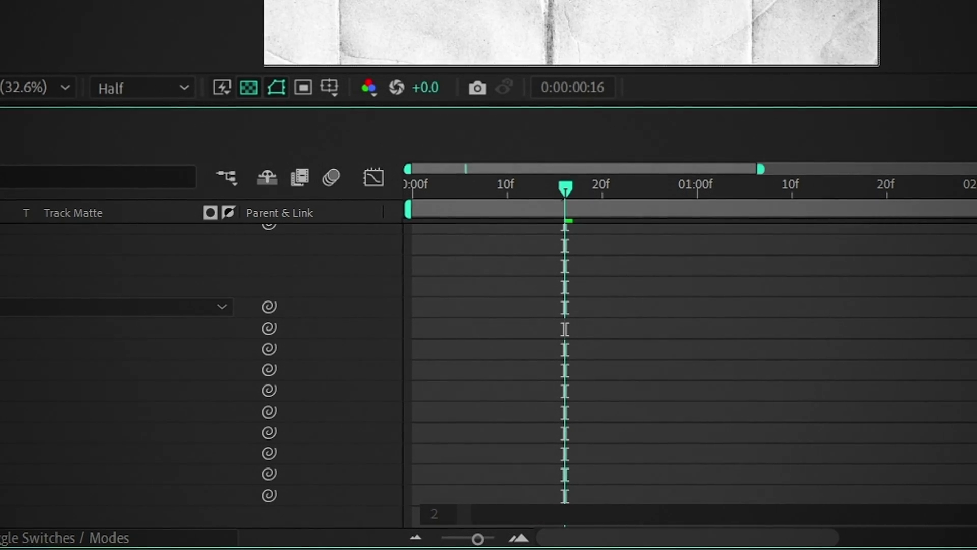
pyautogui.write('time*10')
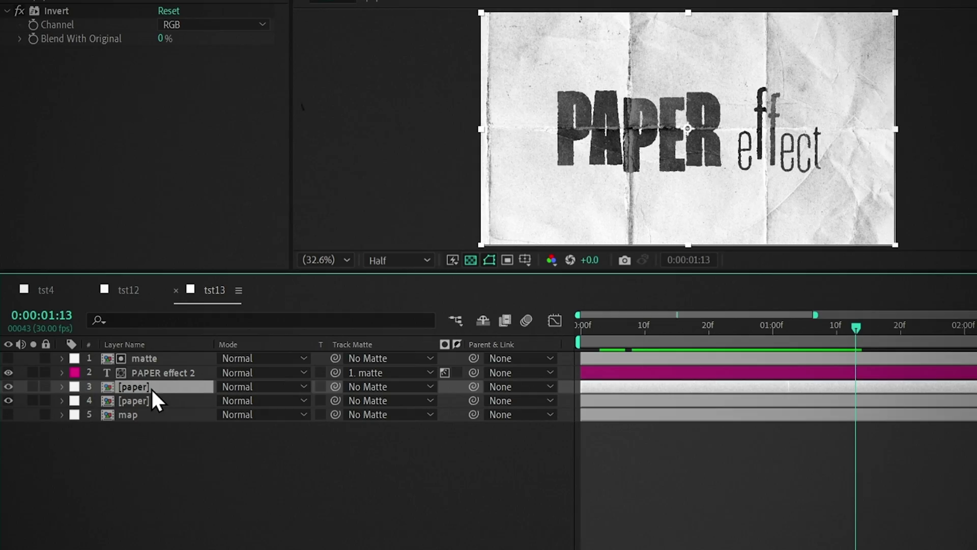
# - Move the upper paper layer to the top of the layer stack and set its blending mode to Multiply
pyautogui.moveTo(150, 387); pyautogui.dragTo(155, 353)
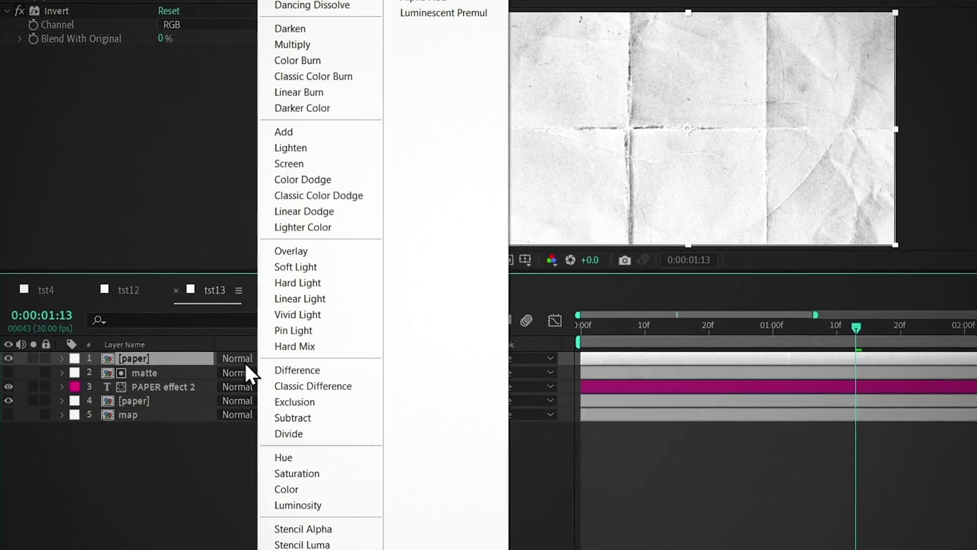
pyautogui.click(240, 372)
pyautogui.click(291, 44)
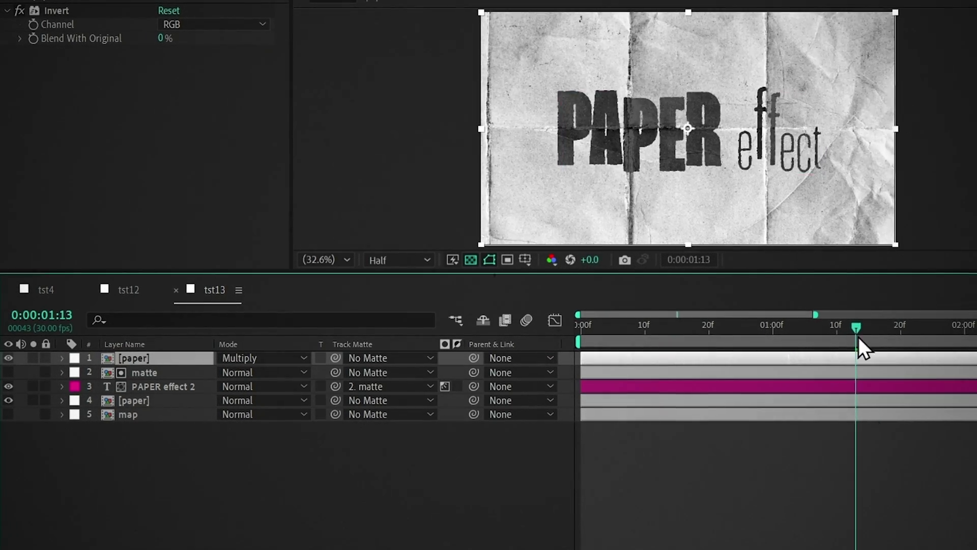
pyautogui.moveTo(857, 342); pyautogui.dragTo(664, 331)
# - Duplicate the top paper layer and rename the copy "hightlight"
pyautogui.hotkey('ctrl', 'd')
pyautogui.press('Return')
pyautogui.write('h')
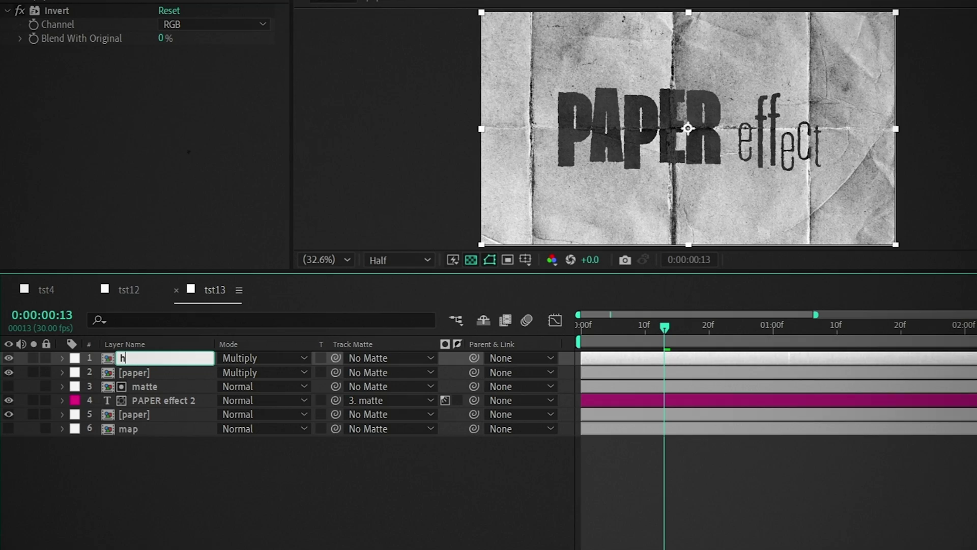
pyautogui.write('ightlight')
pyautogui.press('Return')
# - Apply the Extract effect to the hightlight layer and set its blending mode to Screen
pyautogui.hotkey('ctrl', 'space')
pyautogui.write('ext')
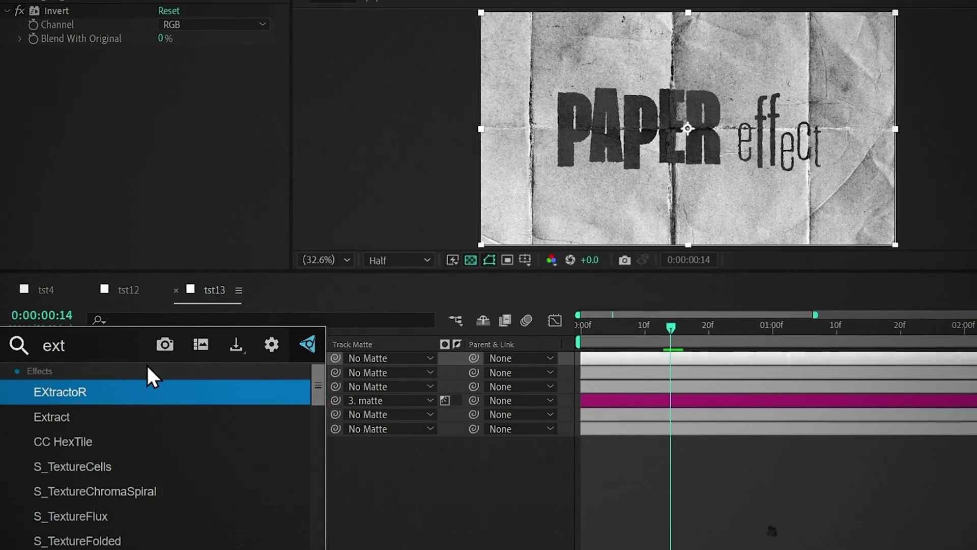
pyautogui.press('Return')
pyautogui.click(236, 359)
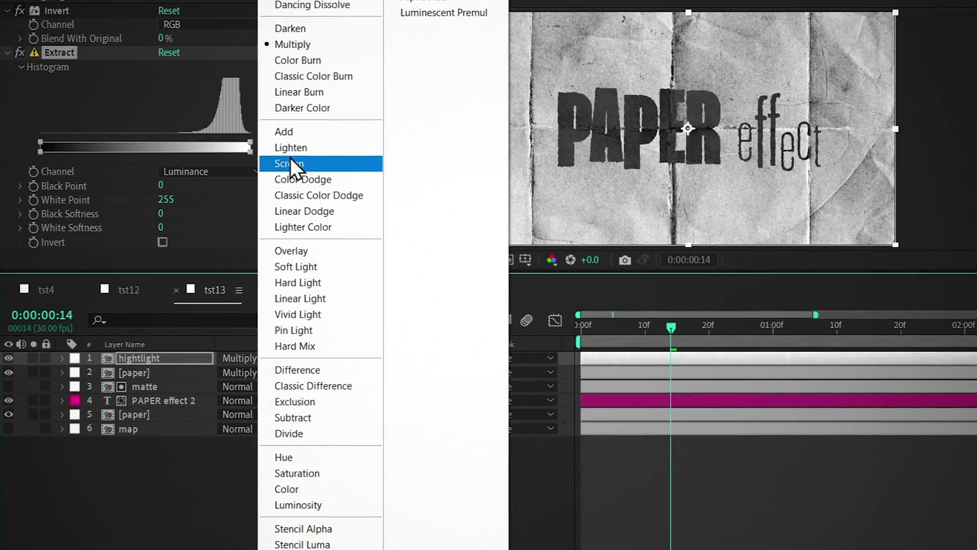
pyautogui.click(290, 166)
# - Set the hightlight layer's Extract Black Point to 255 and Black Softness to 18
pyautogui.moveTo(40, 145); pyautogui.dragTo(89, 146)
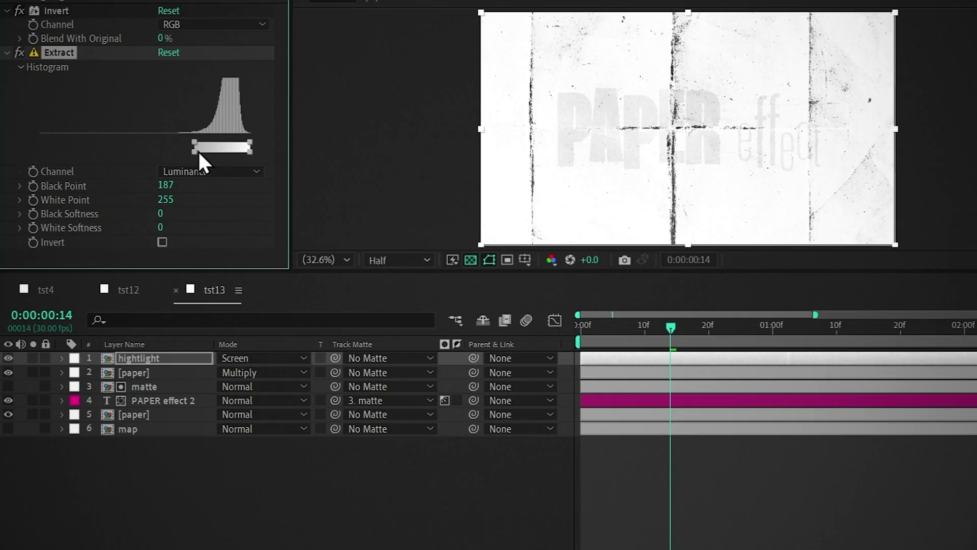
pyautogui.moveTo(197, 150); pyautogui.dragTo(238, 149)
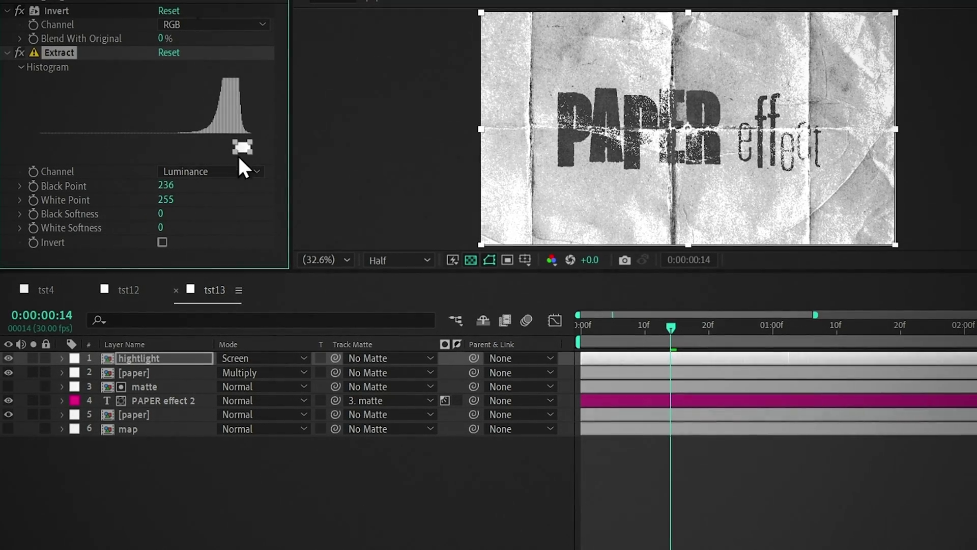
pyautogui.moveTo(243, 147); pyautogui.dragTo(337, 147)
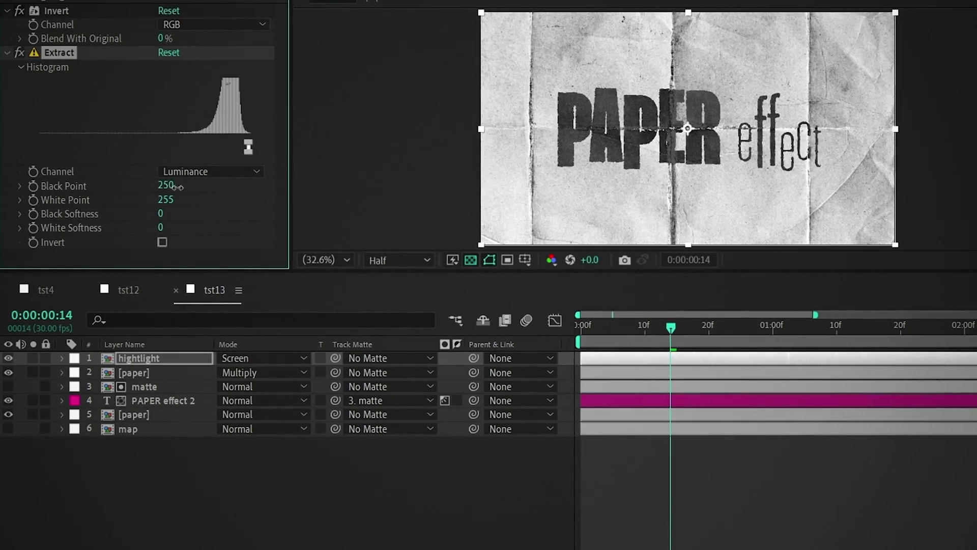
pyautogui.moveTo(176, 187); pyautogui.dragTo(184, 186)
pyautogui.click(160, 213)
pyautogui.write('18')
pyautogui.press('Return')
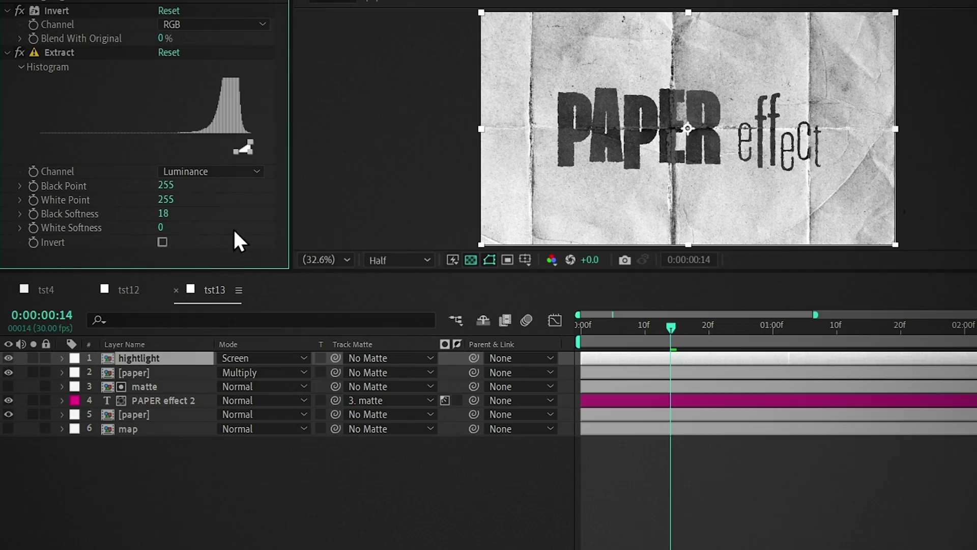
pyautogui.moveTo(676, 333)
pyautogui.mouseDown()
pyautogui.moveTo(887, 343)
pyautogui.moveTo(670, 344)
pyautogui.mouseUp()
# - Add Paper (45).jpg and Texture from the project assets above all other layers and fit them to the composition width
pyautogui.click(23, 12)
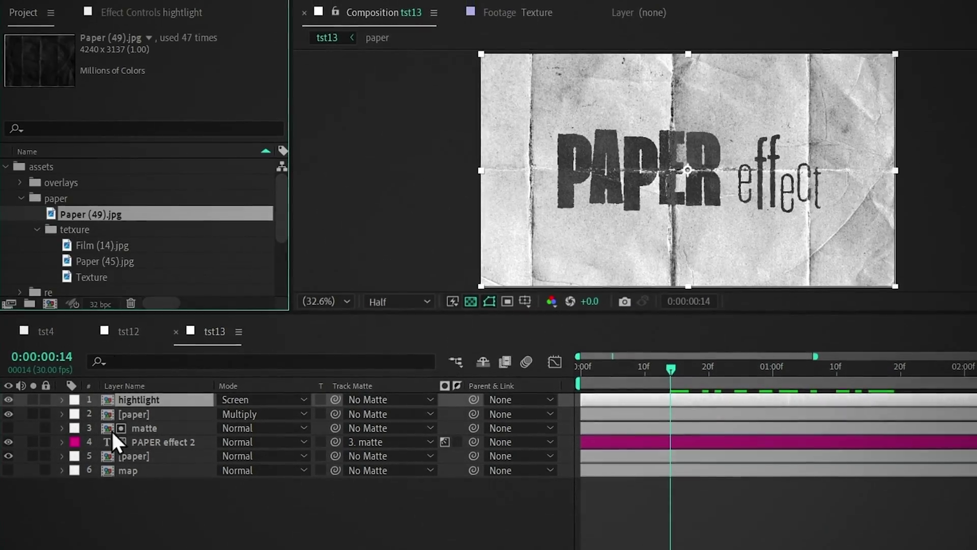
pyautogui.moveTo(55, 260); pyautogui.dragTo(168, 406)
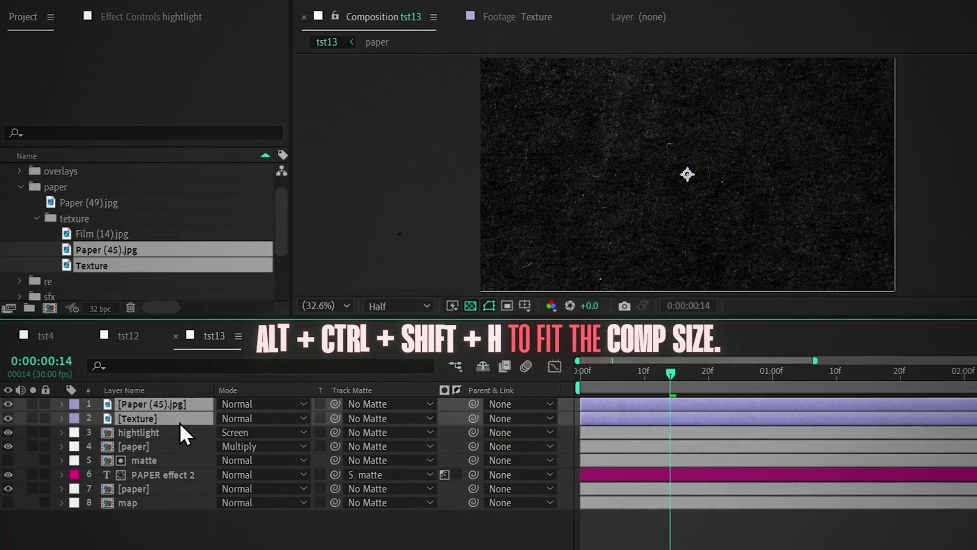
pyautogui.hotkey('ctrl', 'alt', 'shift', 'h')
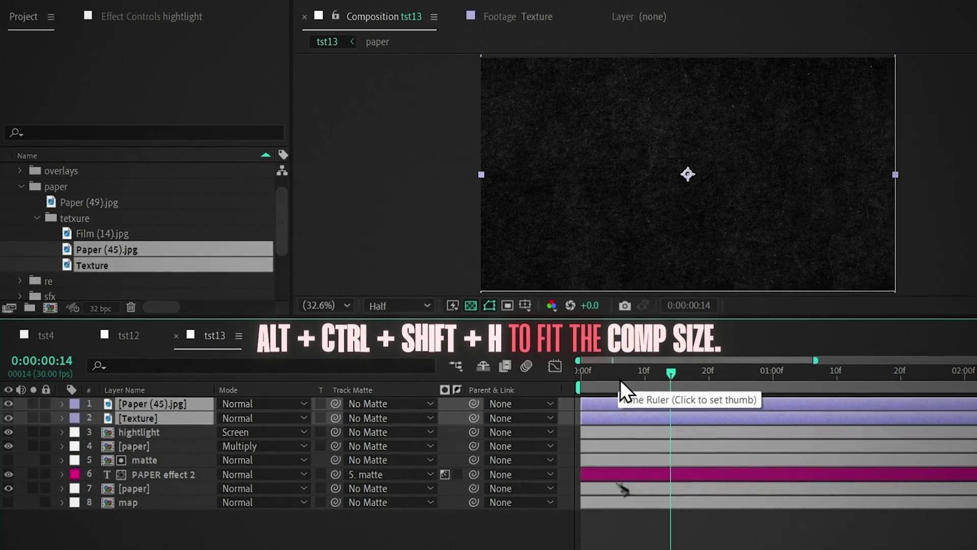
# - Split the Paper (45).jpg and Texture layers at 0:00:00:06 and delete the portions after that frame
pyautogui.moveTo(645, 380); pyautogui.dragTo(556, 387)
pyautogui.press('space')
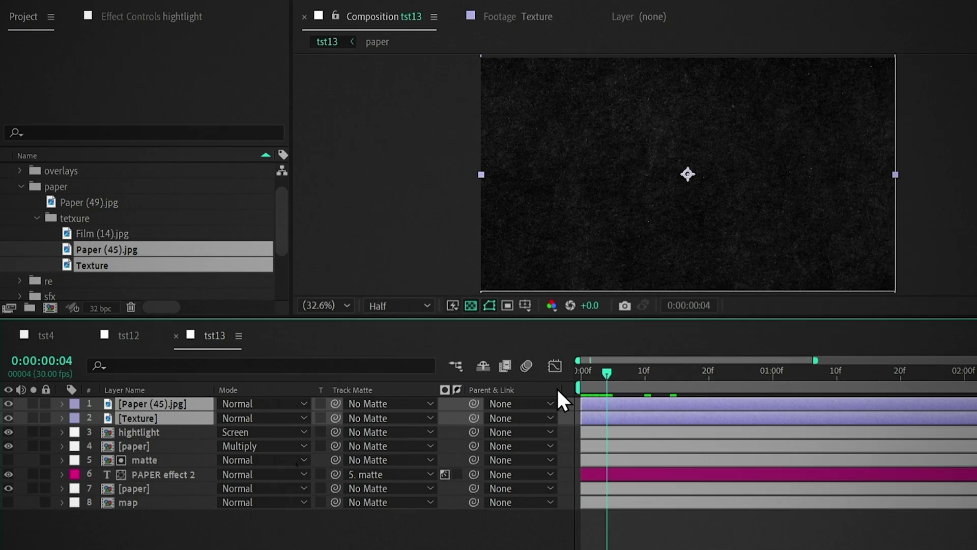
pyautogui.press('space')
pyautogui.hotkey('ctrl', 'shift', 'd')
pyautogui.press('Delete')
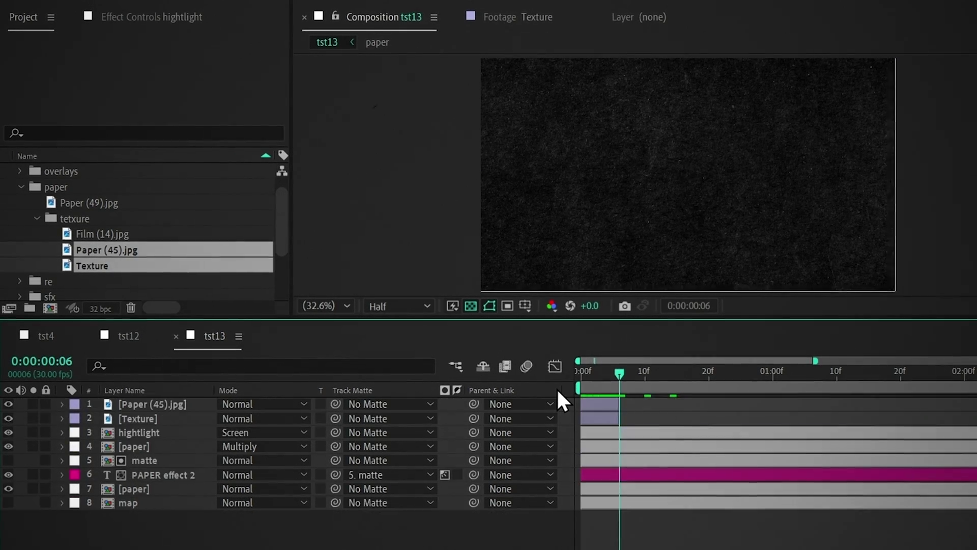
# - Sequence the trimmed Paper (45).jpg and Texture layers one after the other without overlap
pyautogui.moveTo(558, 395); pyautogui.dragTo(546, 417)
pyautogui.rightClick(546, 417)
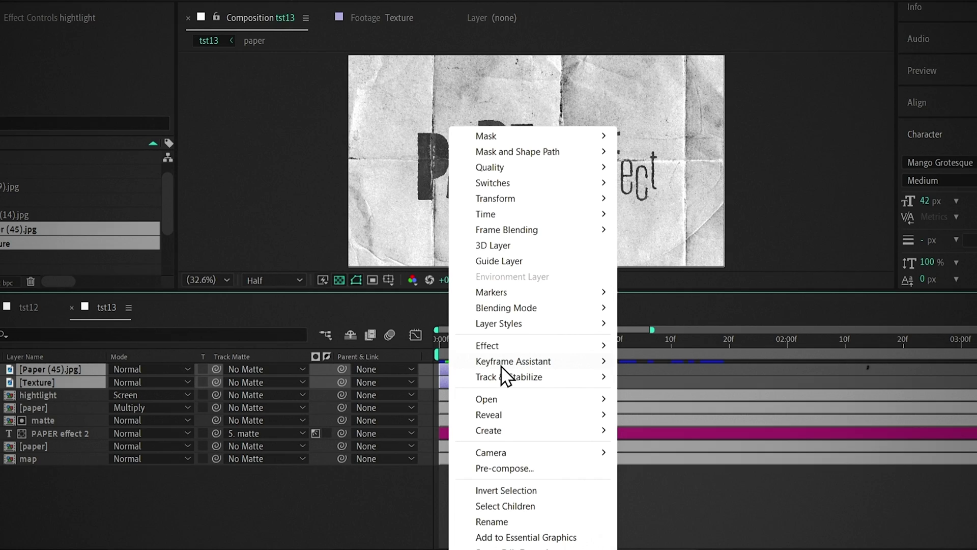
pyautogui.moveTo(585, 363)
pyautogui.click(669, 486)
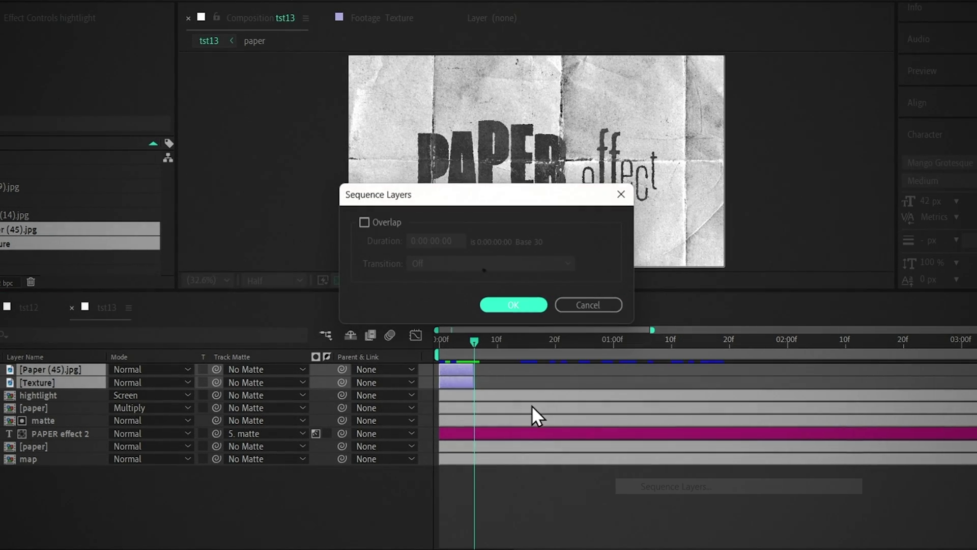
pyautogui.click(512, 304)
# - Pre-compose the two sequenced layers as "texture", moving all attributes and adjusting the duration to their time span
pyautogui.hotkey('ctrl', 'shift', 'c')
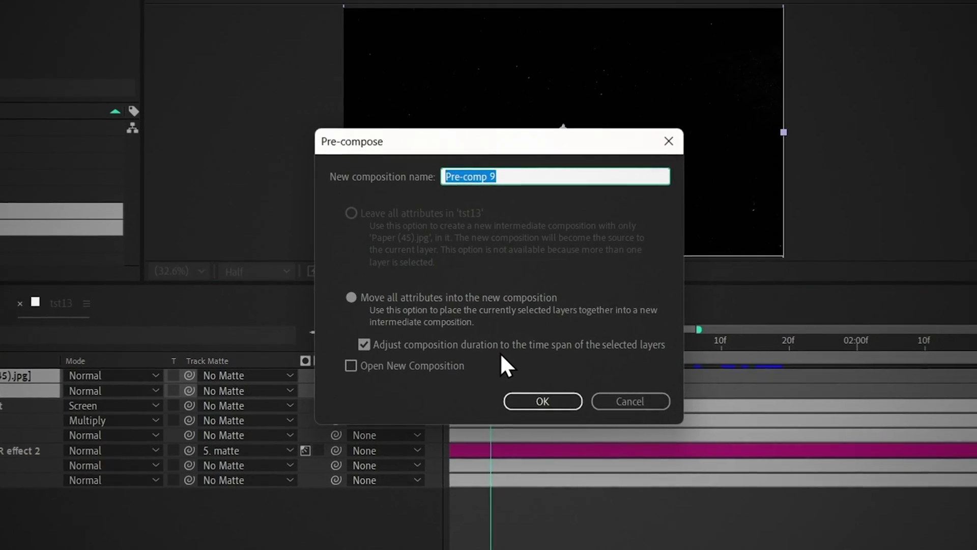
pyautogui.write('texture')
pyautogui.press('Return')
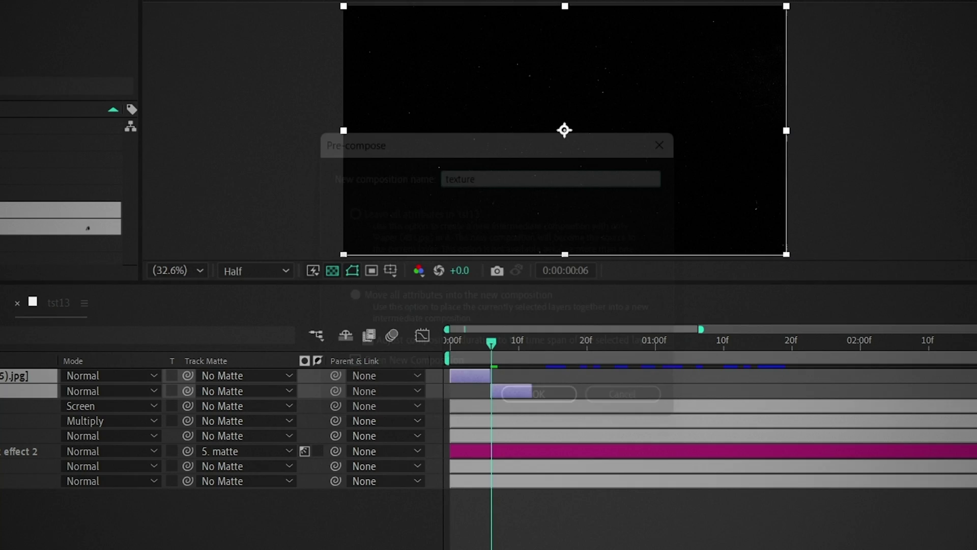
# - Enable time remapping on the texture layer, add a Time Remap keyframe at 0:00:00:11 and delete the original end keyframe
pyautogui.hotkey('ctrl', 'alt', 't')
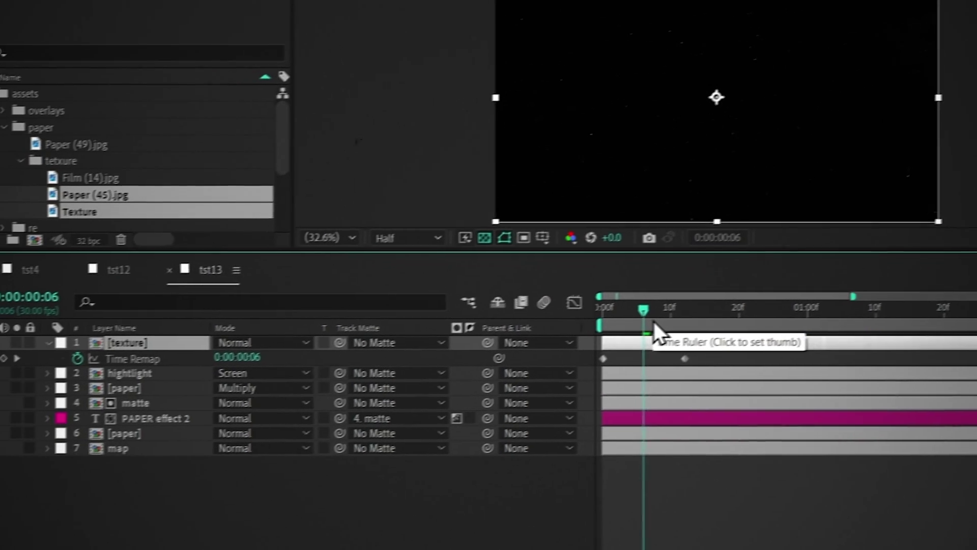
pyautogui.moveTo(683, 324); pyautogui.dragTo(680, 326)
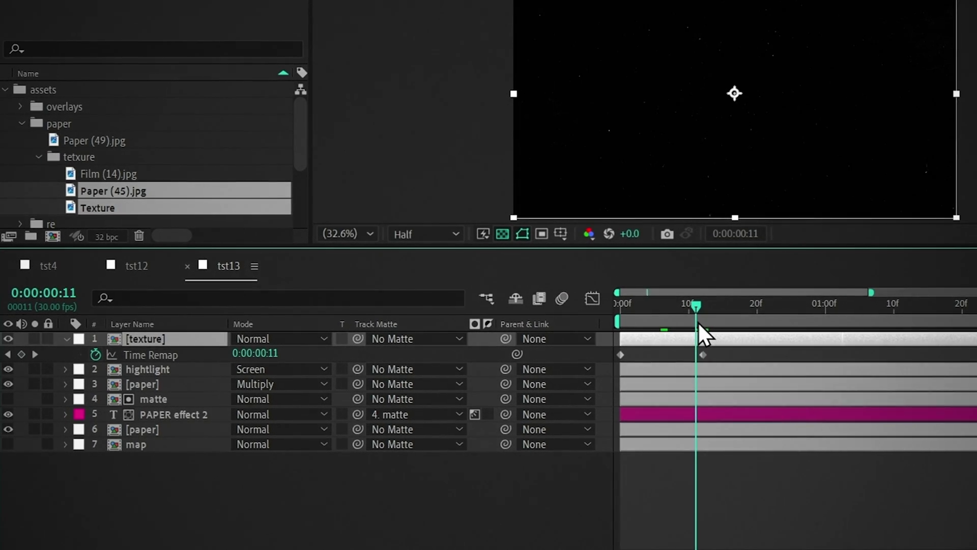
pyautogui.click(21, 354)
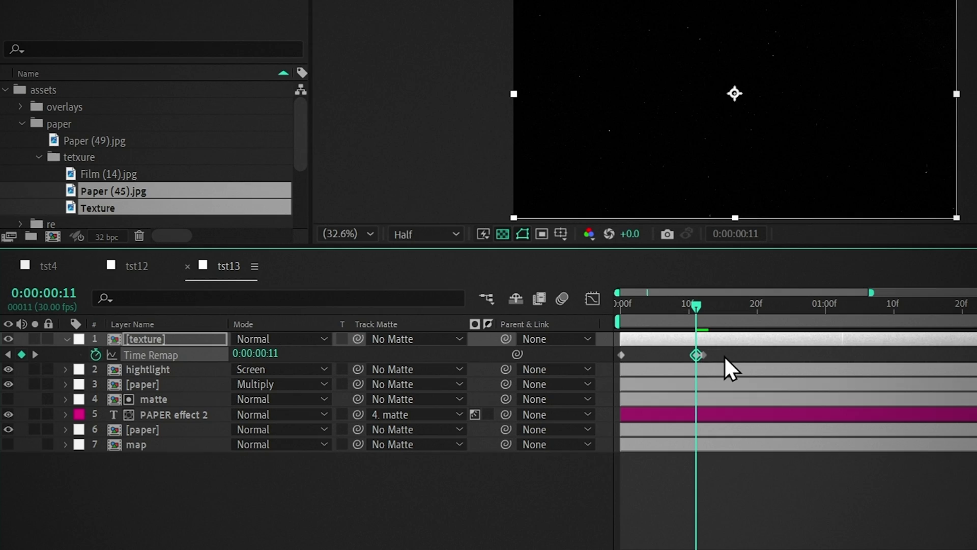
pyautogui.moveTo(724, 355); pyautogui.dragTo(701, 361)
pyautogui.press('Delete')
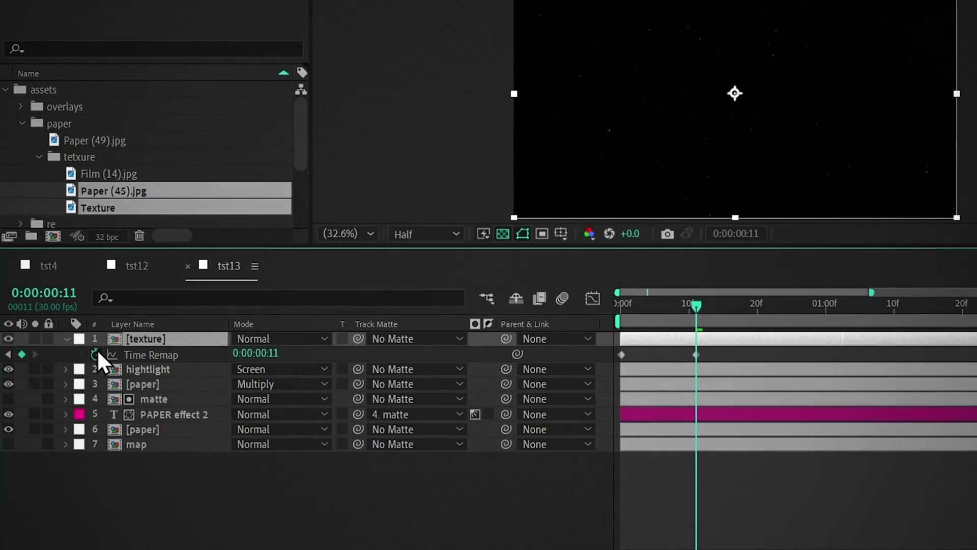
# - Add the expression loopOut(type = "cycle", numKeyframes = 0) to the texture layer's Time Remap and set its blending mode to Lighten
pyautogui.keyDown('alt'); pyautogui.click(97, 352); pyautogui.keyUp('alt')
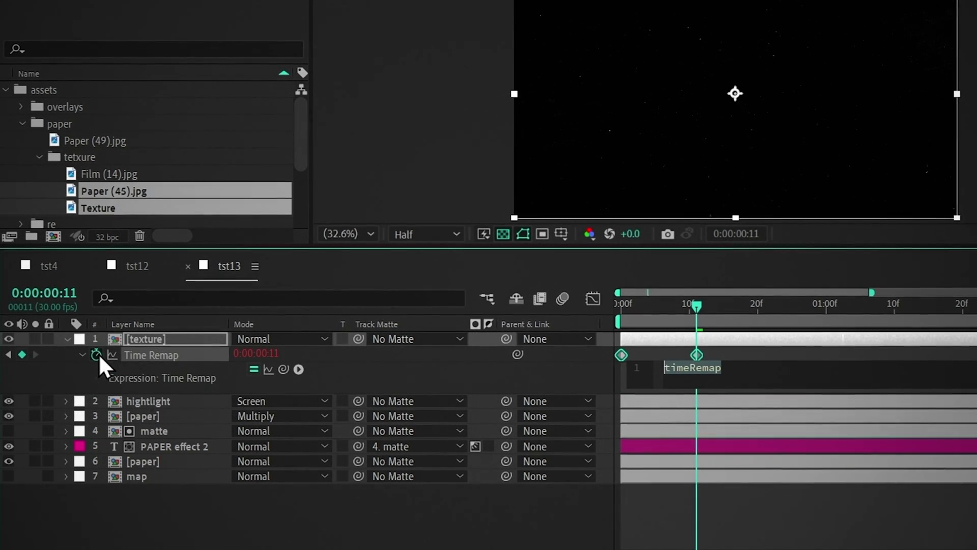
pyautogui.click(298, 369)
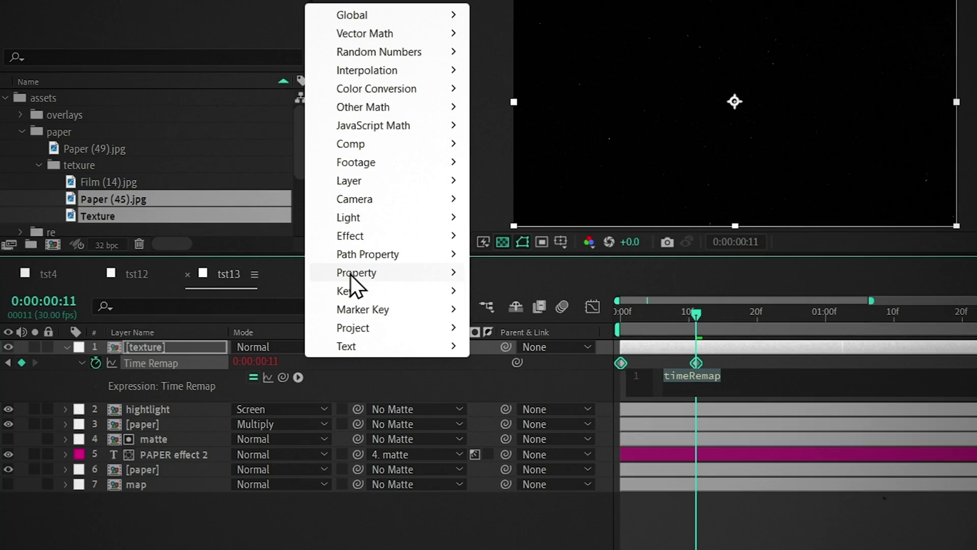
pyautogui.moveTo(351, 277)
pyautogui.click(603, 74)
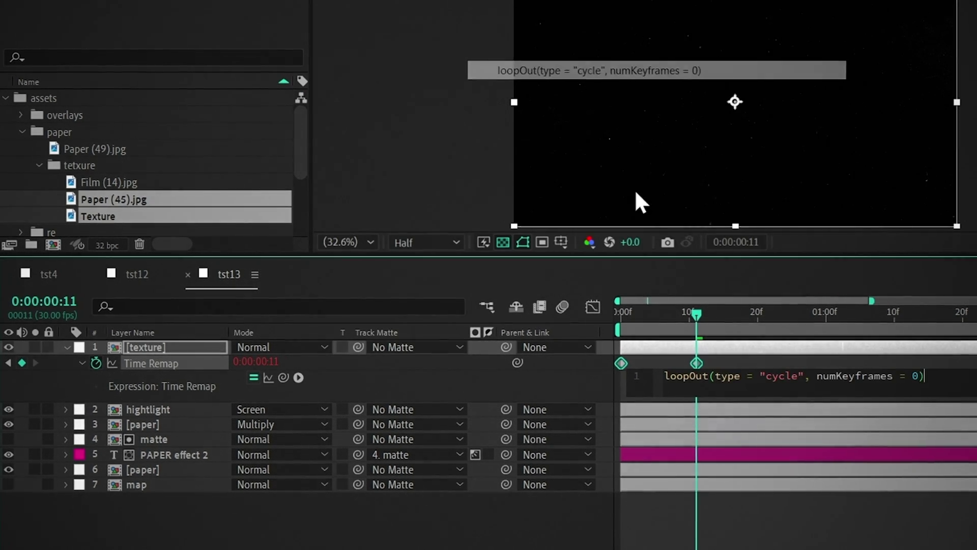
pyautogui.click(692, 347)
pyautogui.moveTo(696, 315); pyautogui.dragTo(709, 336)
pyautogui.click(261, 348)
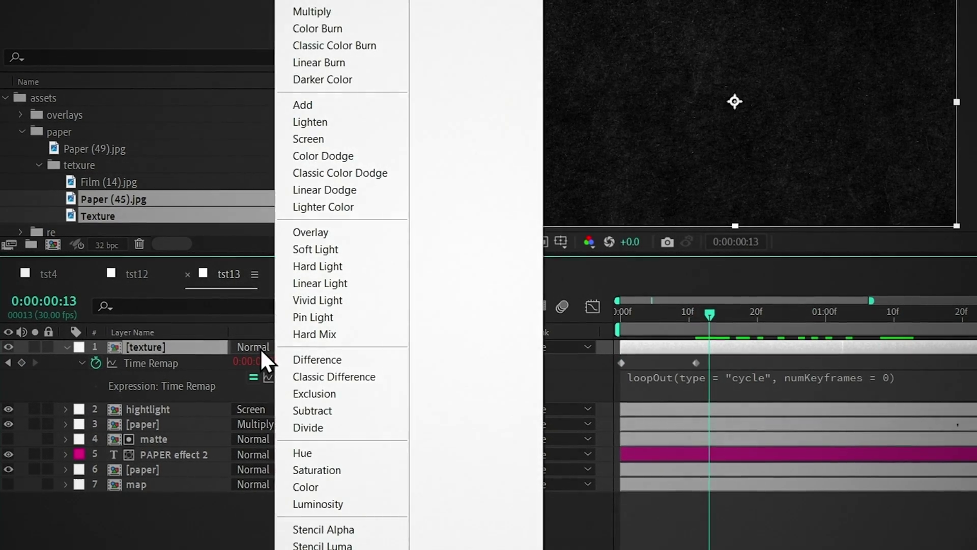
pyautogui.click(320, 124)
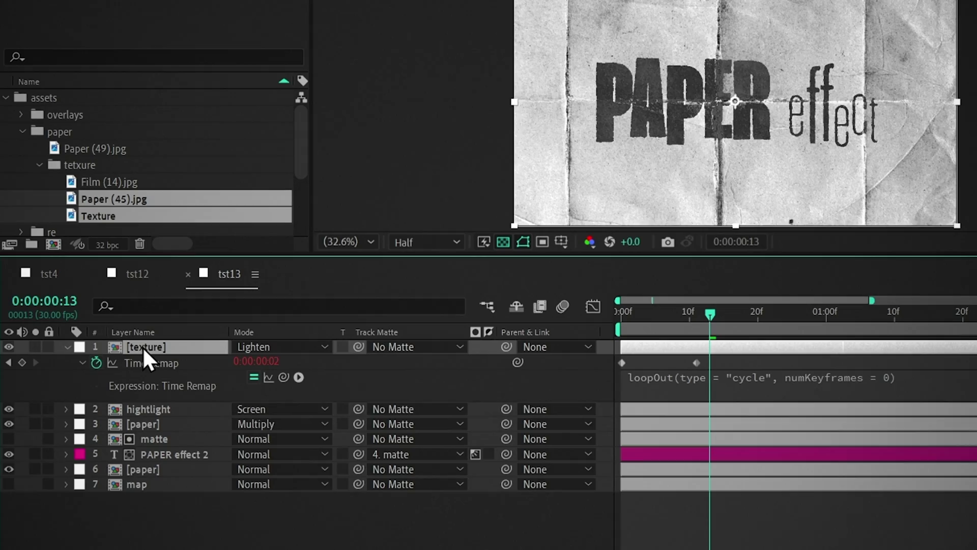
# - Duplicate the texture layer and set the upper copy's blending mode to Multiply
pyautogui.hotkey('ctrl', 'd')
pyautogui.click(241, 360)
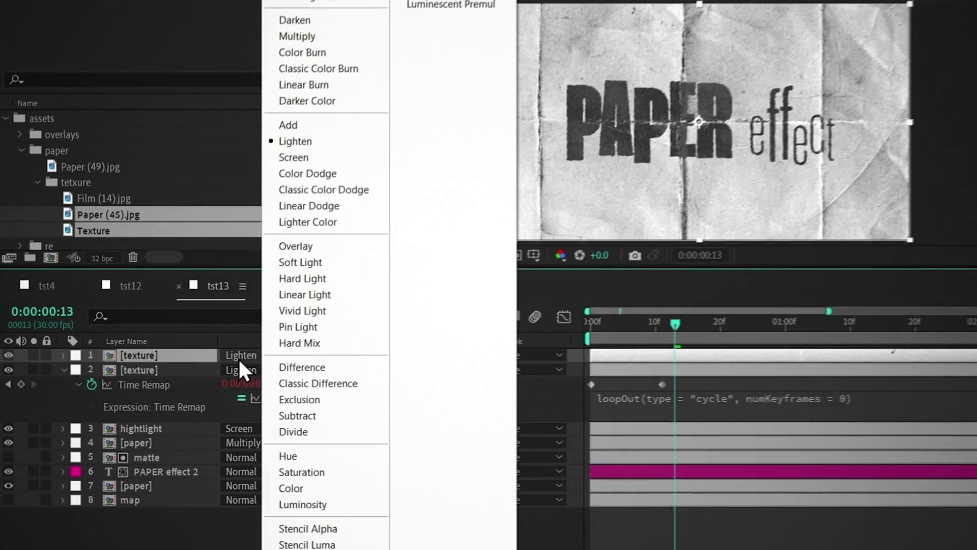
pyautogui.click(297, 36)
# - Apply the Invert effect to the upper texture layer and set its Rotation to 180°
pyautogui.hotkey('ctrl', 'space')
pyautogui.write('inv')
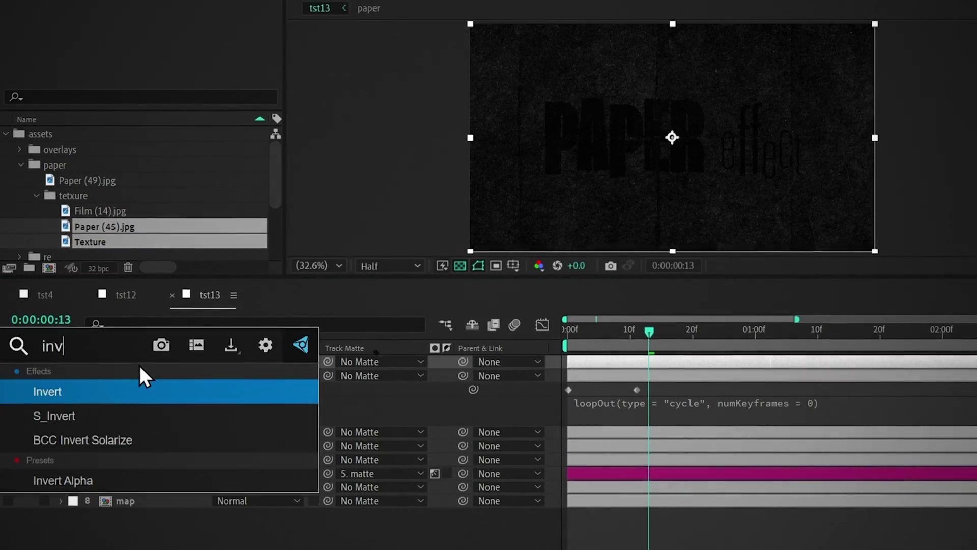
pyautogui.press('Return')
pyautogui.press('r')
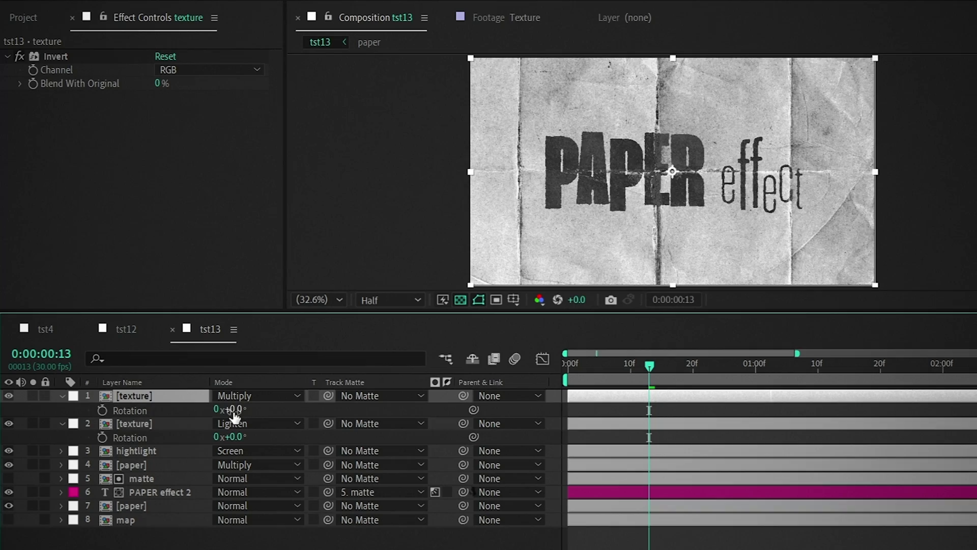
pyautogui.click(233, 410)
pyautogui.write('180')
pyautogui.press('Return')
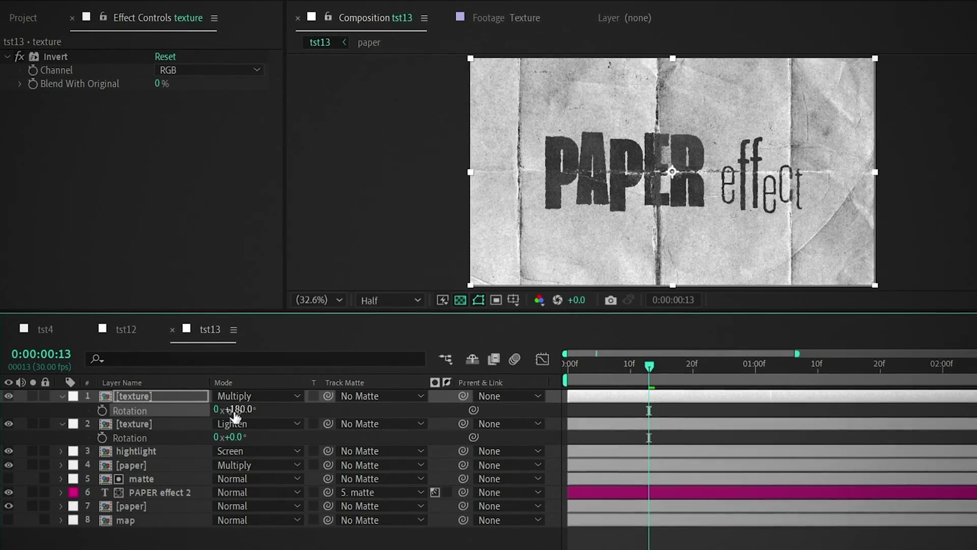
# - Collapse both texture layers and add Film (14).jpg to the composition directly below the matte layer
pyautogui.click(61, 423)
pyautogui.click(61, 395)
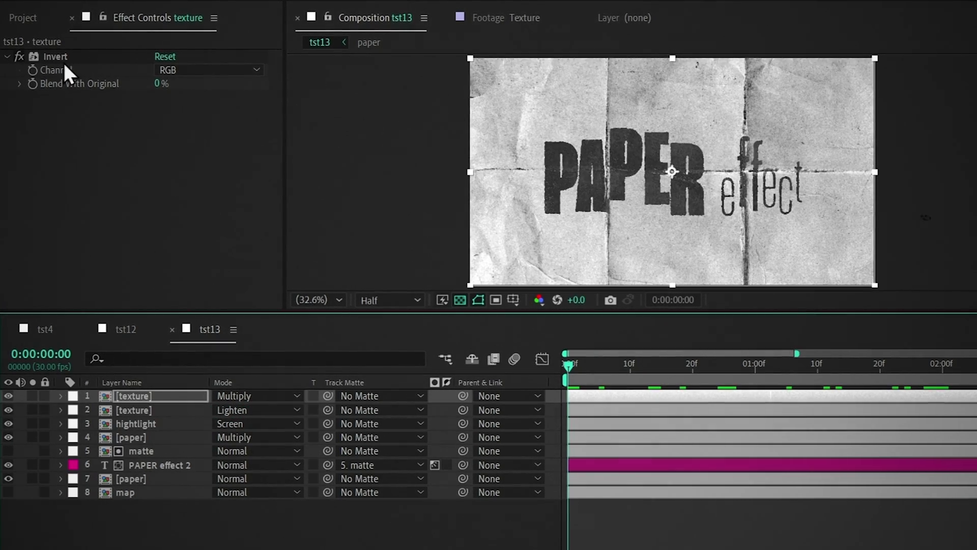
pyautogui.click(23, 17)
pyautogui.scroll(2, 112, 196)
pyautogui.moveTo(98, 249); pyautogui.dragTo(142, 459)
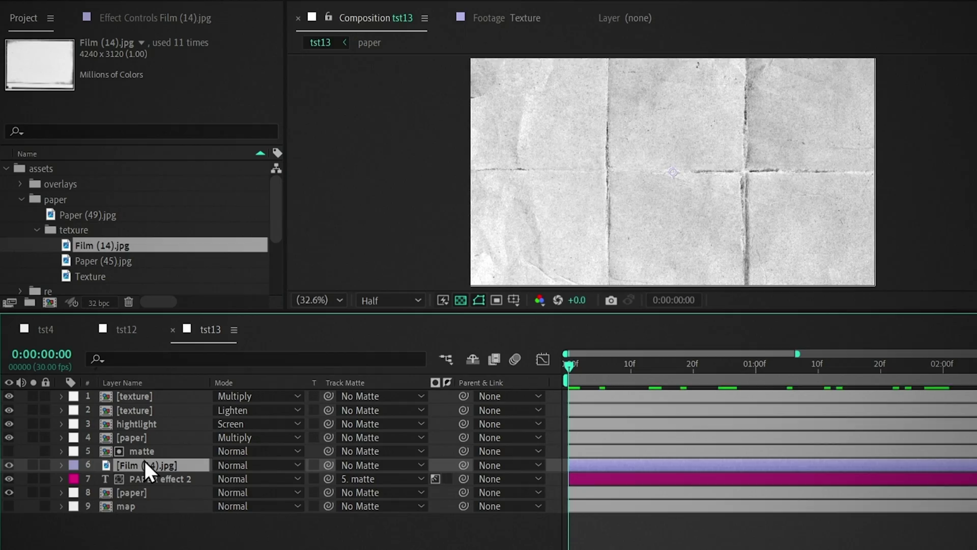
# - Set the Film (14).jpg layer's track matte to 5. matte and match its matte type to the PAPER effect 2 layer's
pyautogui.click(360, 465)
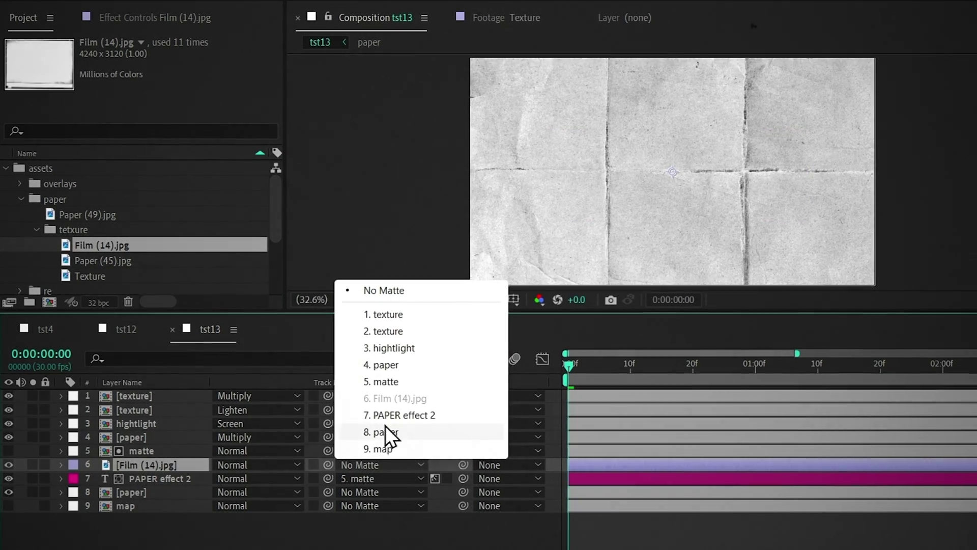
pyautogui.click(382, 381)
pyautogui.click(434, 465)
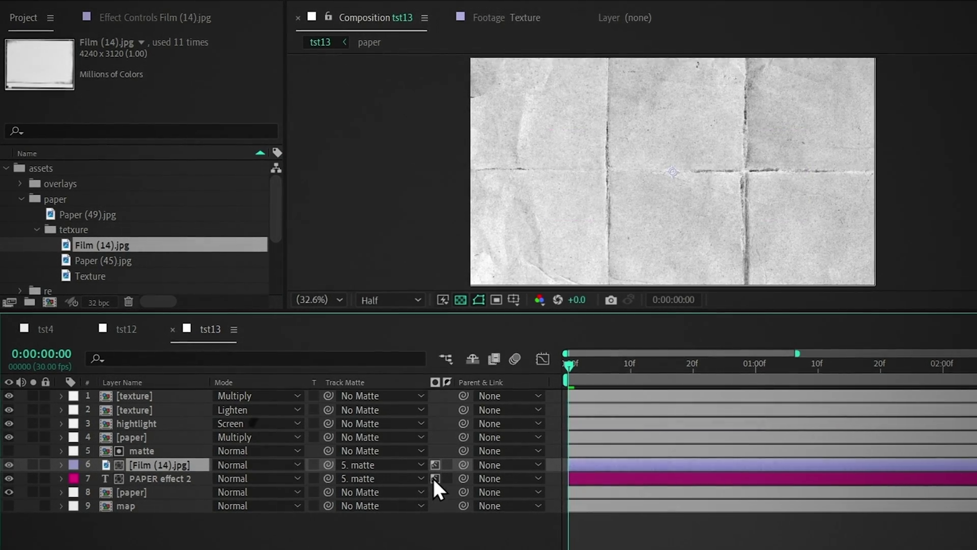
pyautogui.click(433, 477)
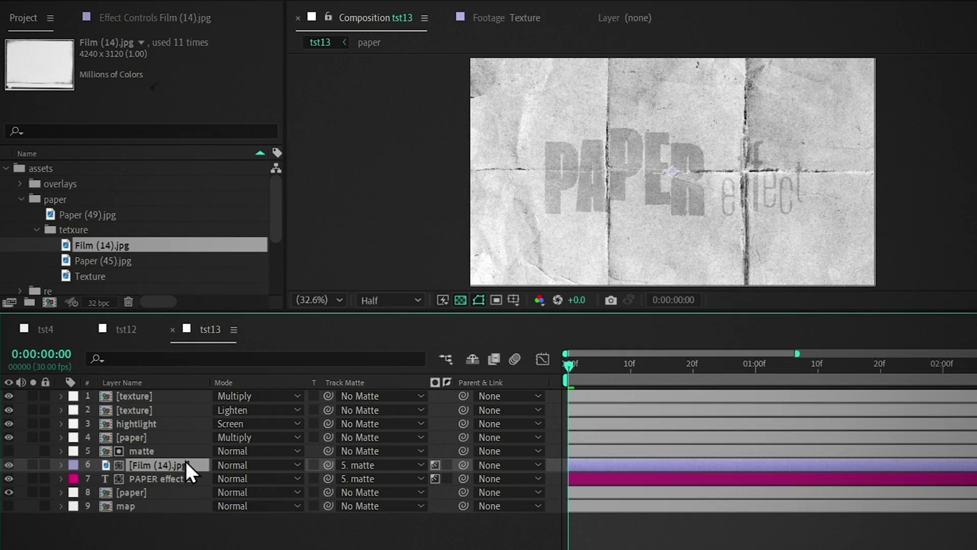
# - Resize the Film (14).jpg layer so its dark borders frame the composition, and set its blending mode to Multiply
pyautogui.click(185, 464)
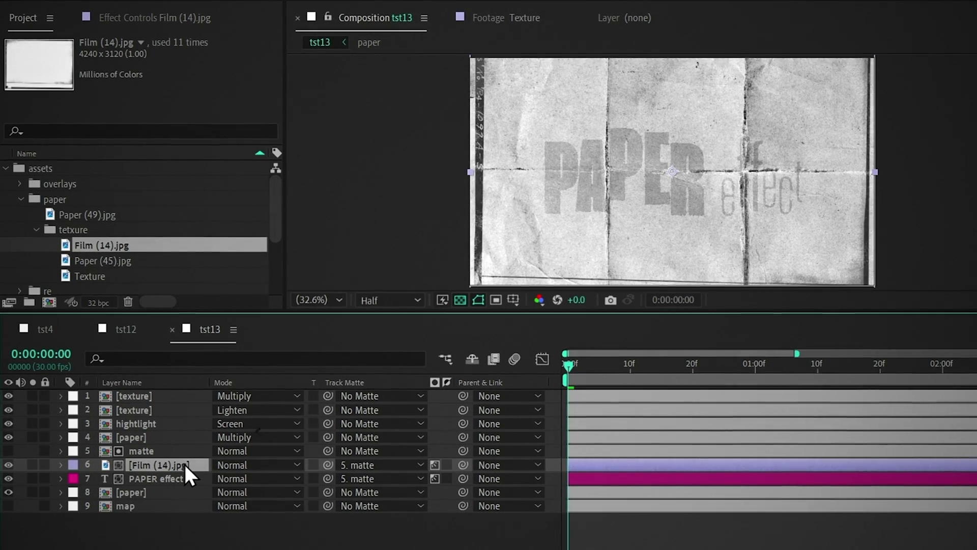
pyautogui.moveTo(589, 208); pyautogui.dragTo(603, 135)
pyautogui.moveTo(684, 228); pyautogui.dragTo(683, 220)
pyautogui.click(339, 301)
pyautogui.click(338, 316)
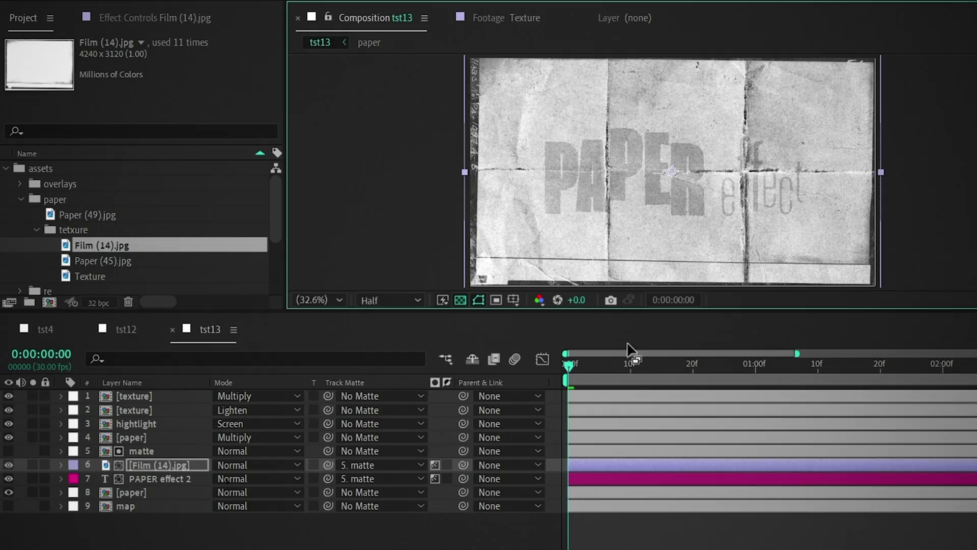
pyautogui.click(256, 463)
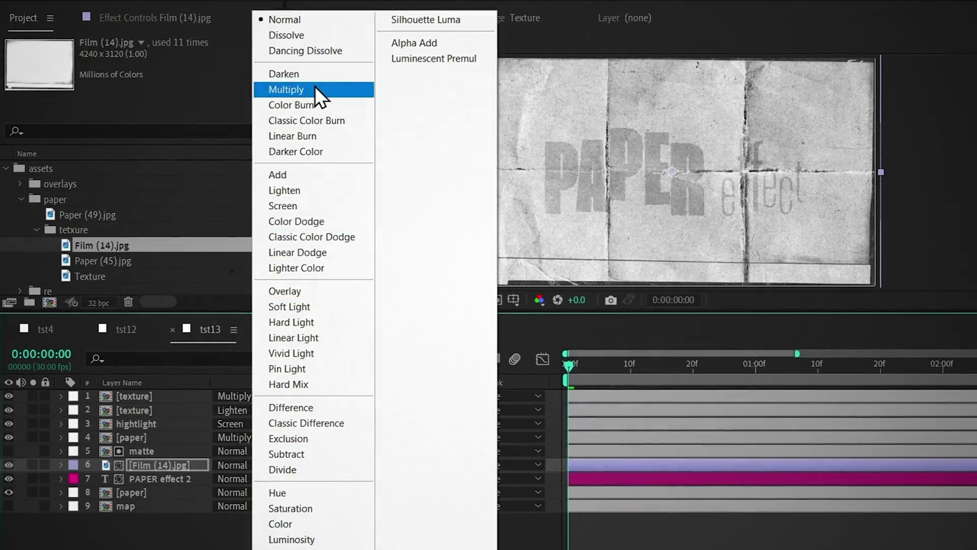
pyautogui.click(315, 88)
# - Add an adjustment layer above all layers, apply the Transform effect to it and set its Scale to 101
pyautogui.moveTo(594, 365); pyautogui.dragTo(618, 366)
pyautogui.click(145, 395)
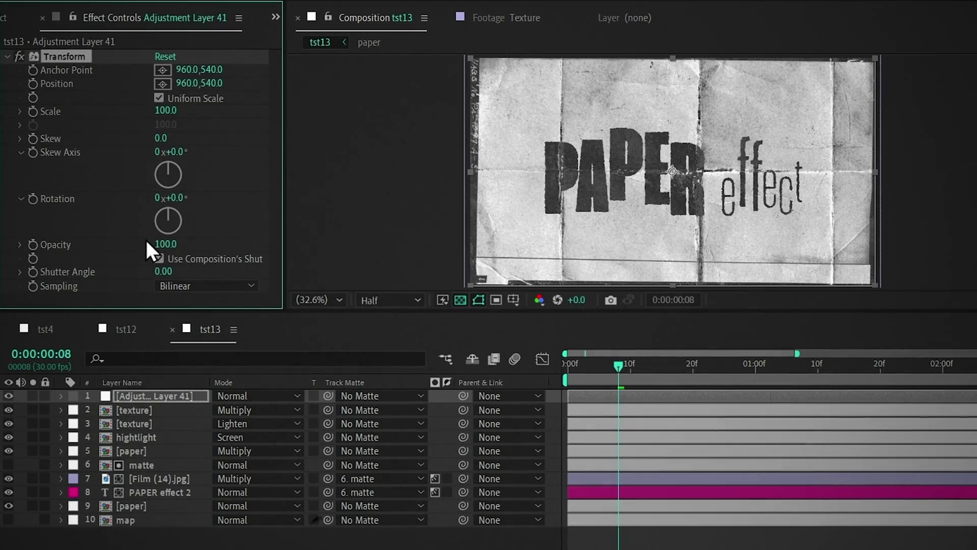
pyautogui.click(164, 111)
pyautogui.write('101')
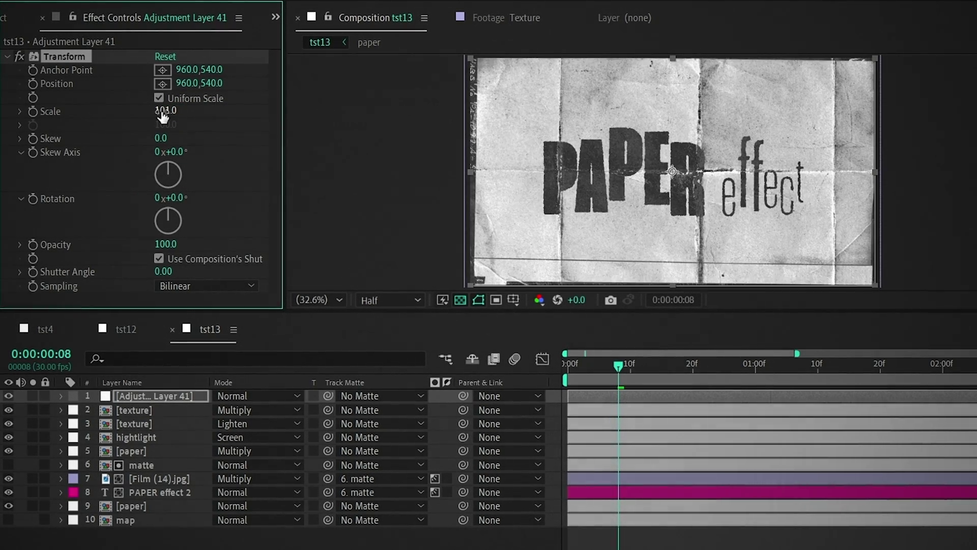
# - Add the two-line expression posterizeTime(6), wiggle(222,2) to the Transform effect's Position and check the motion
pyautogui.keyDown('alt'); pyautogui.click(32, 84); pyautogui.keyUp('alt')
pyautogui.write('pos')
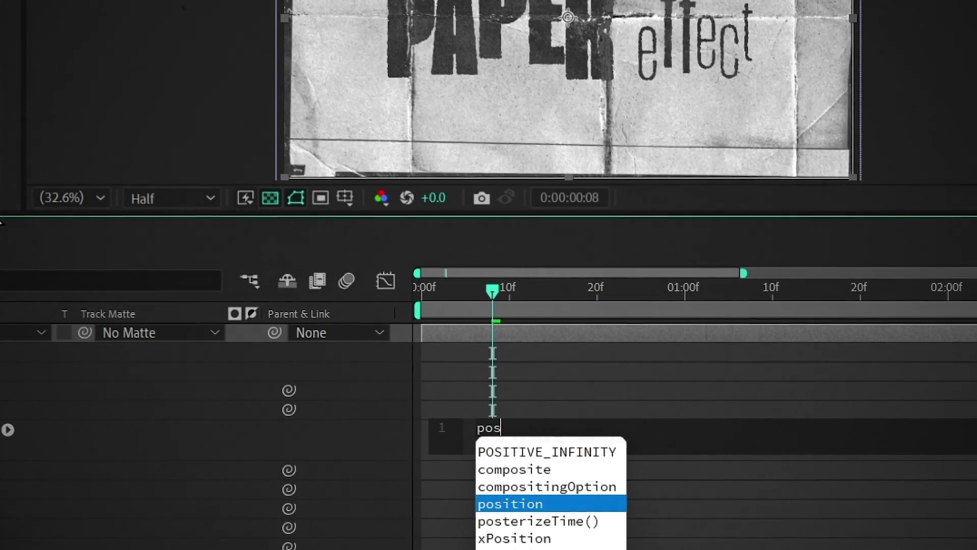
pyautogui.press('Down')
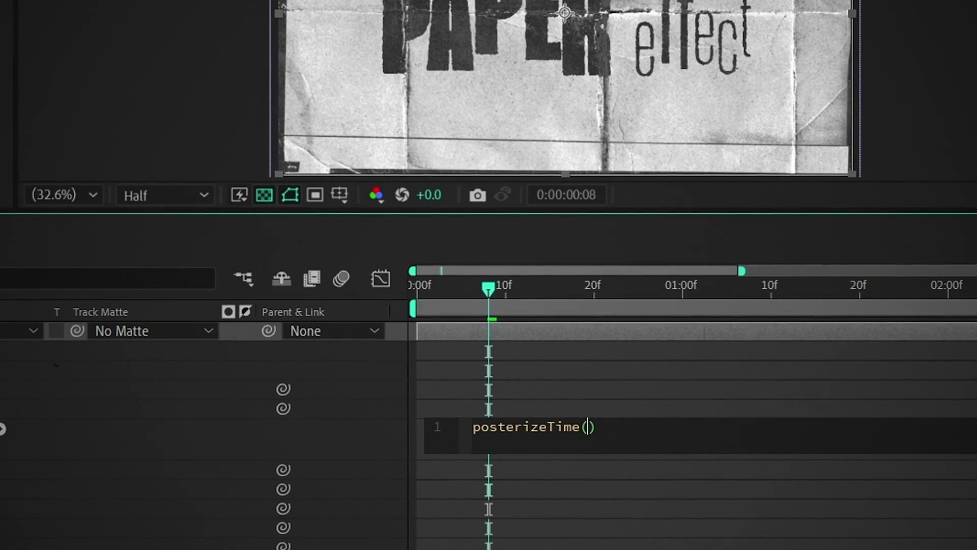
pyautogui.write('6')
pyautogui.press('Right')
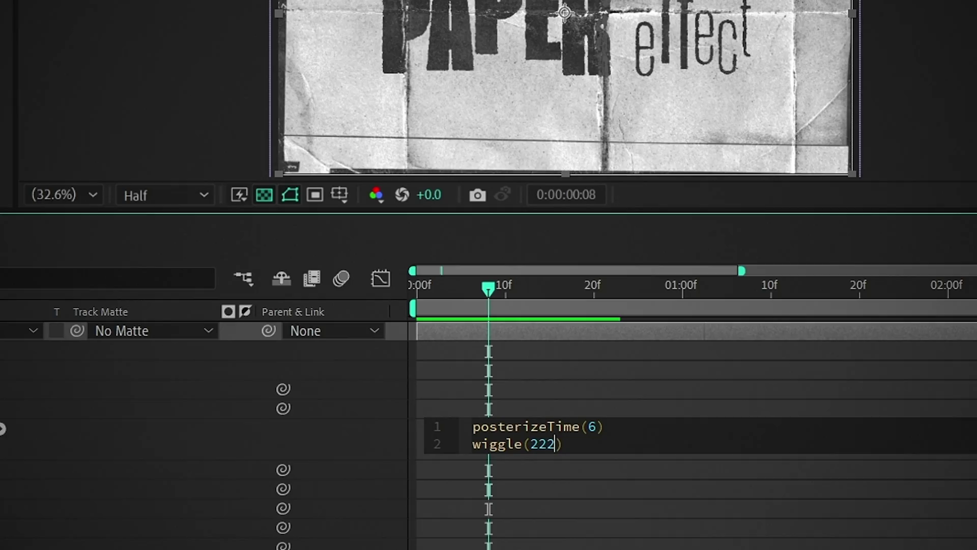
pyautogui.moveTo(488, 289); pyautogui.dragTo(532, 326)
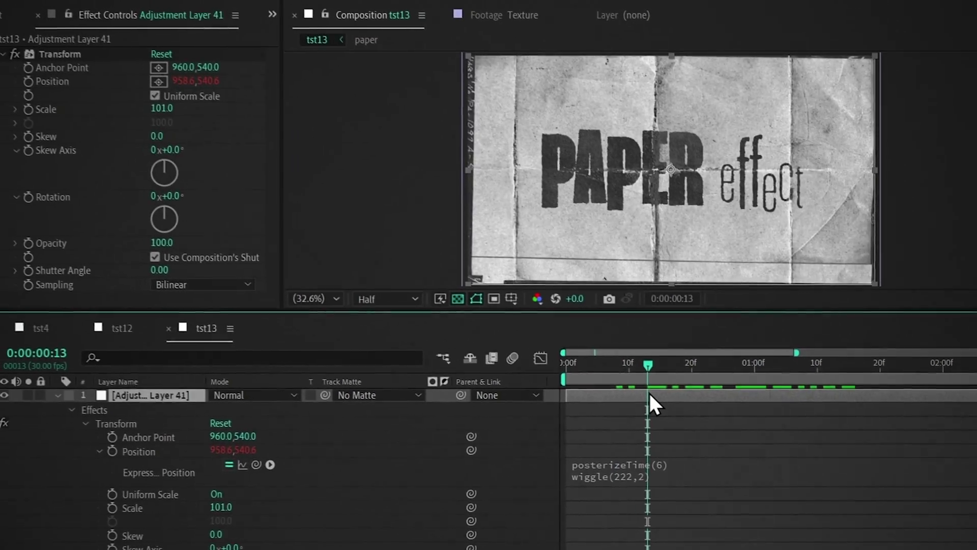
# - Create another adjustment layer with the Exposure effect at -0.2 and add the two-line expression posterizeTime(6), wiggle(30,.01) to Exposure
pyautogui.hotkey('ctrl', 'd')
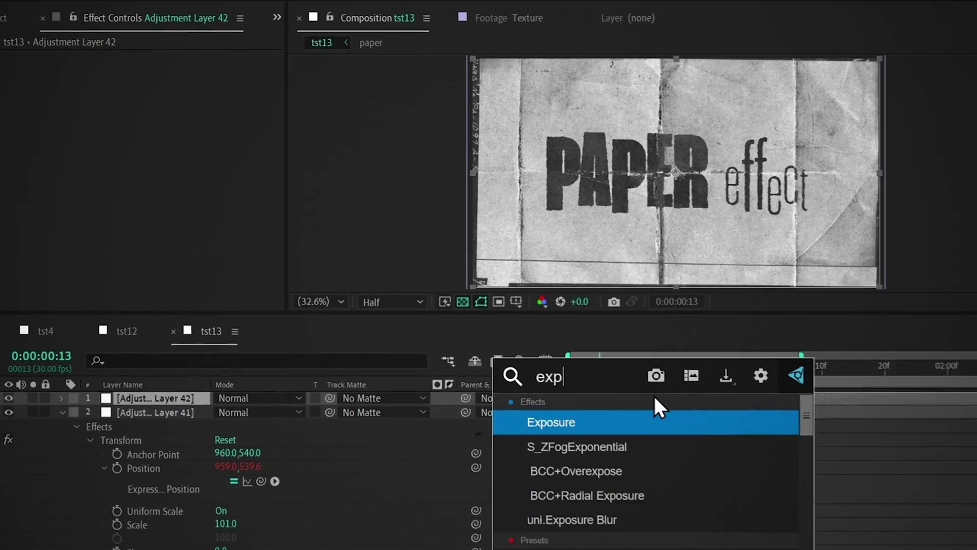
pyautogui.press('Return')
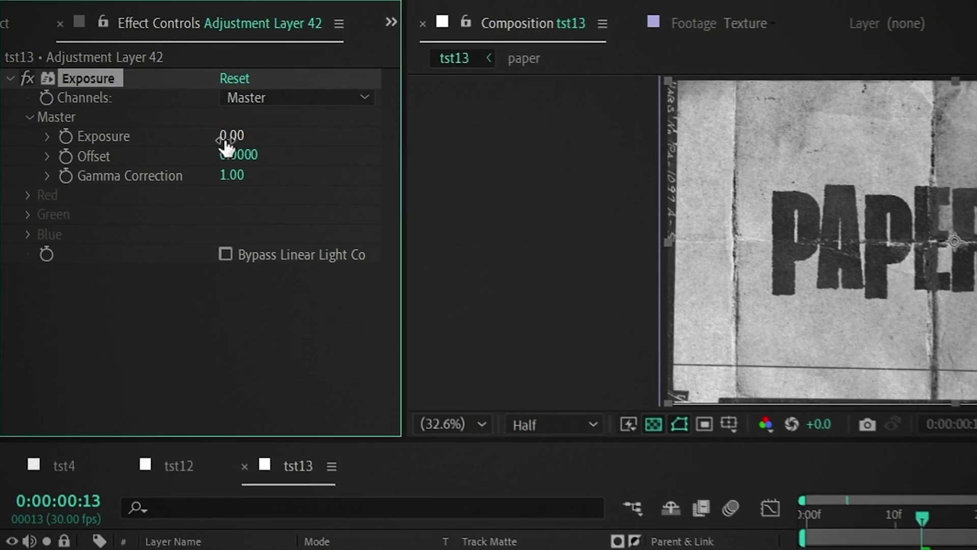
pyautogui.click(227, 140)
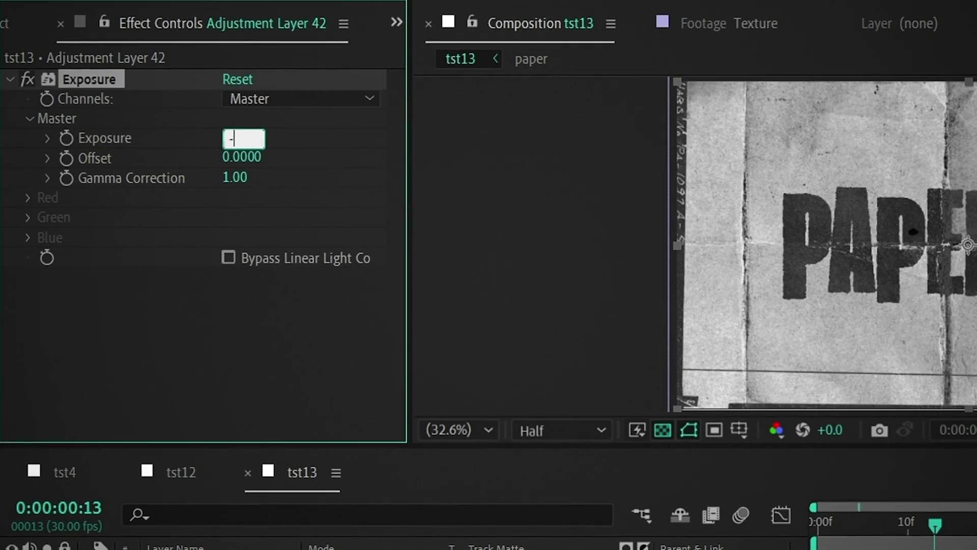
pyautogui.press('Return')
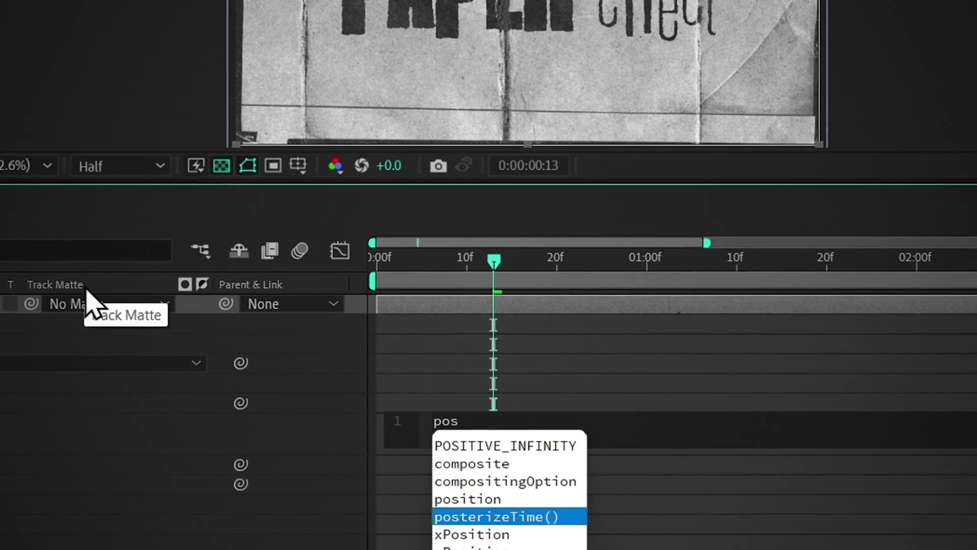
pyautogui.press('Return')
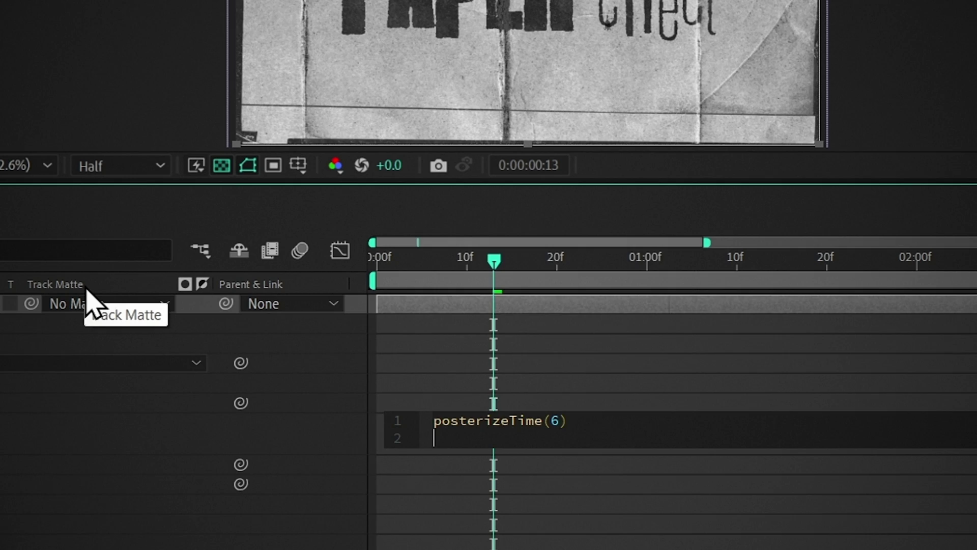
pyautogui.write('wiggle(30,.01')
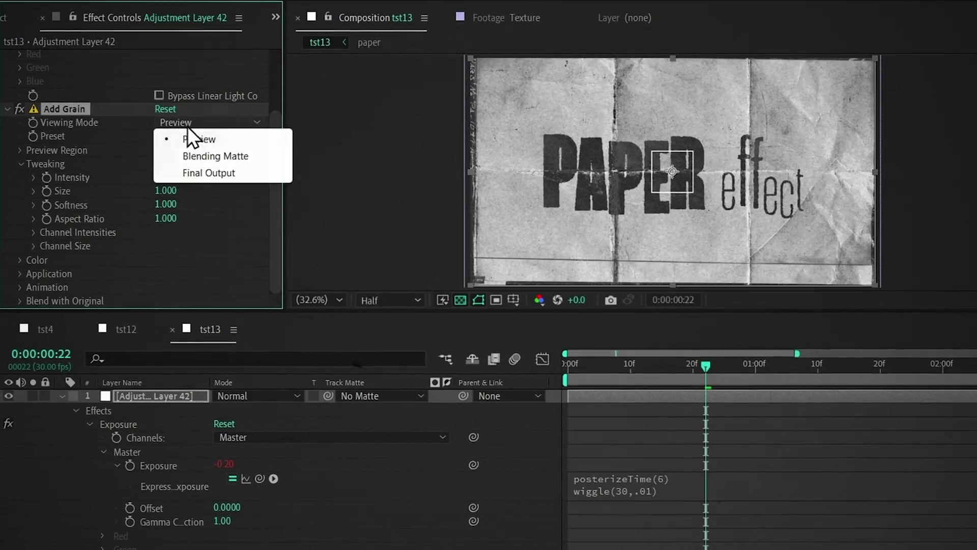
# - Set the adjustment layer's Add Grain effect to Final Output, preset Kodak Vision 320T (5277), and Monochromatic color
pyautogui.click(205, 173)
pyautogui.click(194, 136)
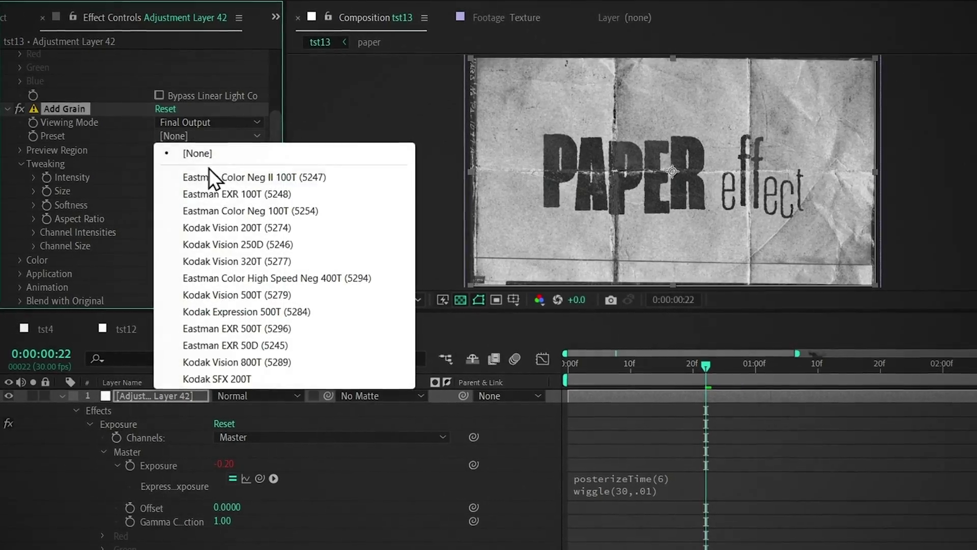
pyautogui.click(216, 261)
pyautogui.click(19, 259)
pyautogui.scroll(-1, 99, 274)
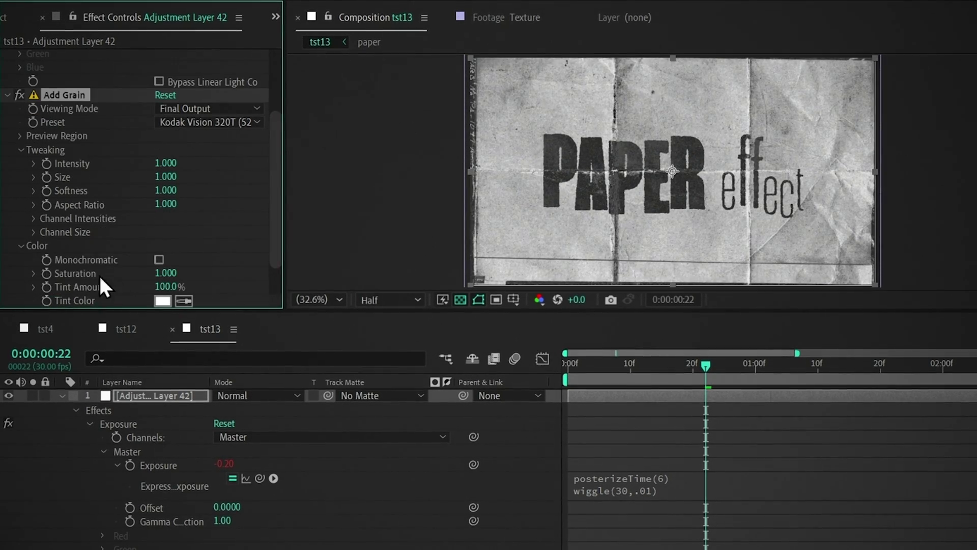
pyautogui.click(158, 258)
pyautogui.scroll(3, 93, 221)
pyautogui.click(61, 396)
pyautogui.click(61, 411)
pyautogui.click(61, 409)
pyautogui.moveTo(712, 363); pyautogui.dragTo(674, 379)
# - Apply the Brightness & Contrast effect to the top adjustment layer
pyautogui.click(7, 56)
pyautogui.hotkey('ctrl', 'space')
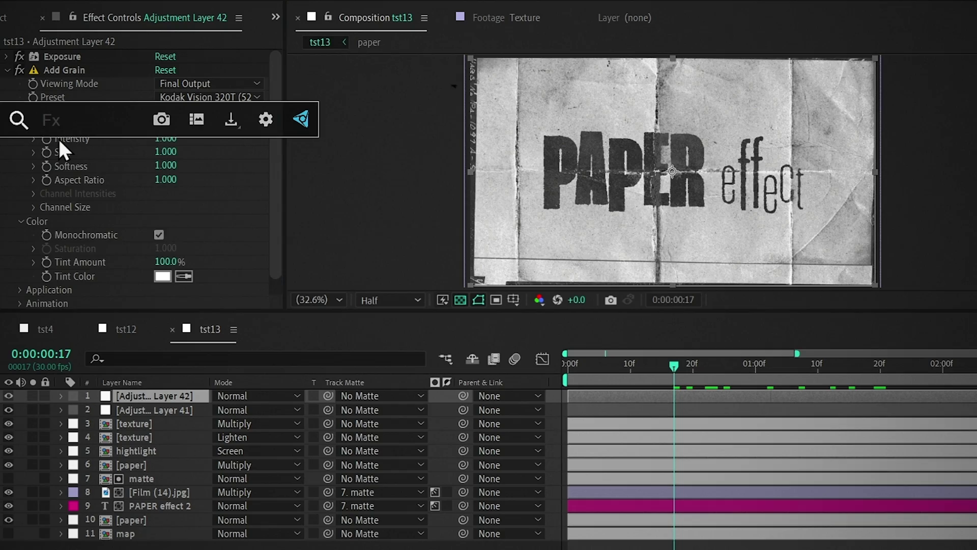
pyautogui.write('contra')
pyautogui.press('Down')
pyautogui.press('Down')
pyautogui.press('Down')
pyautogui.press('Down')
pyautogui.press('Return')
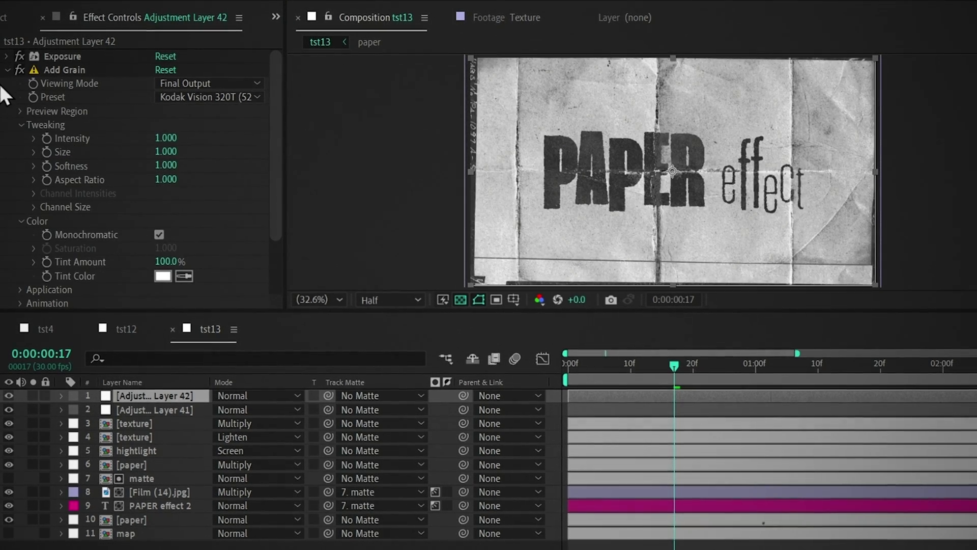
# - Set Brightness to 4 and Contrast to 10, then check the look at another frame
pyautogui.click(7, 70)
pyautogui.click(158, 98)
pyautogui.write('4')
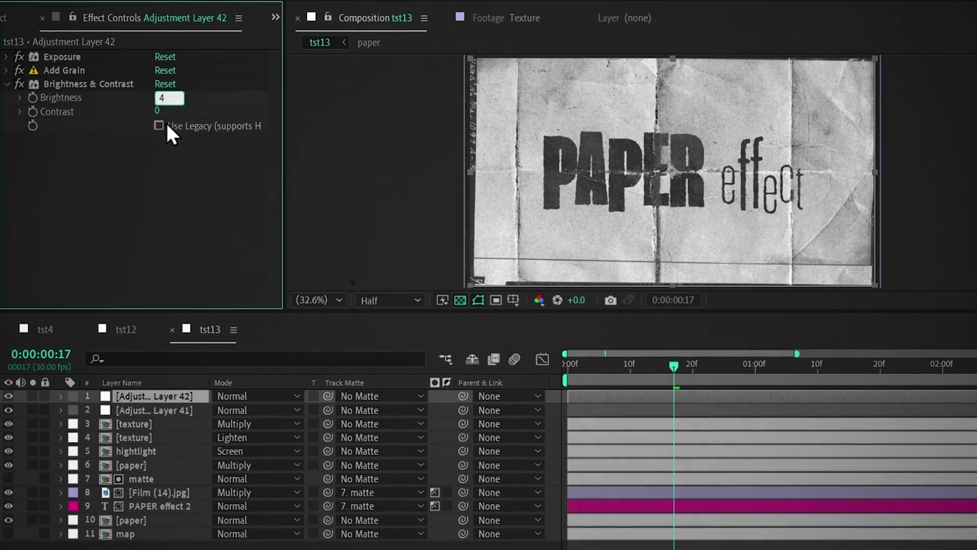
pyautogui.press('Tab')
pyautogui.write('10')
pyautogui.press('Return')
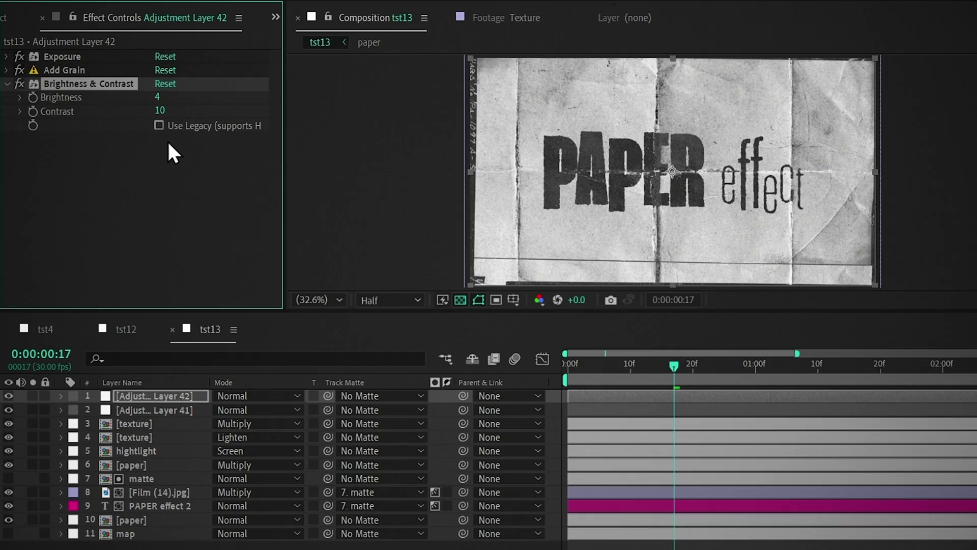
pyautogui.click(665, 397)
pyautogui.moveTo(673, 367); pyautogui.dragTo(698, 398)
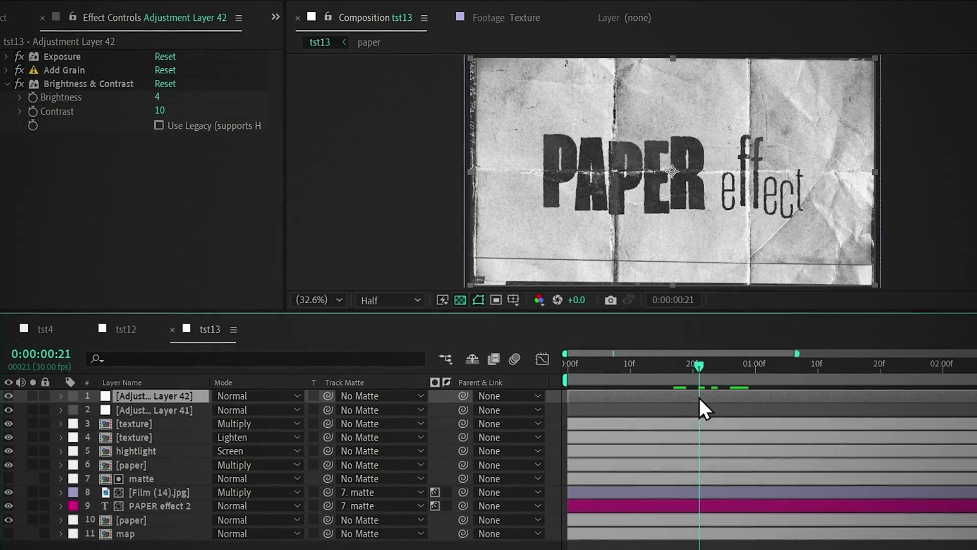
# - Add a new adjustment layer on top of the stack and apply the Invert effect to it
pyautogui.hotkey('ctrl', 'alt', 'y')
pyautogui.hotkey('ctrl', 'space')
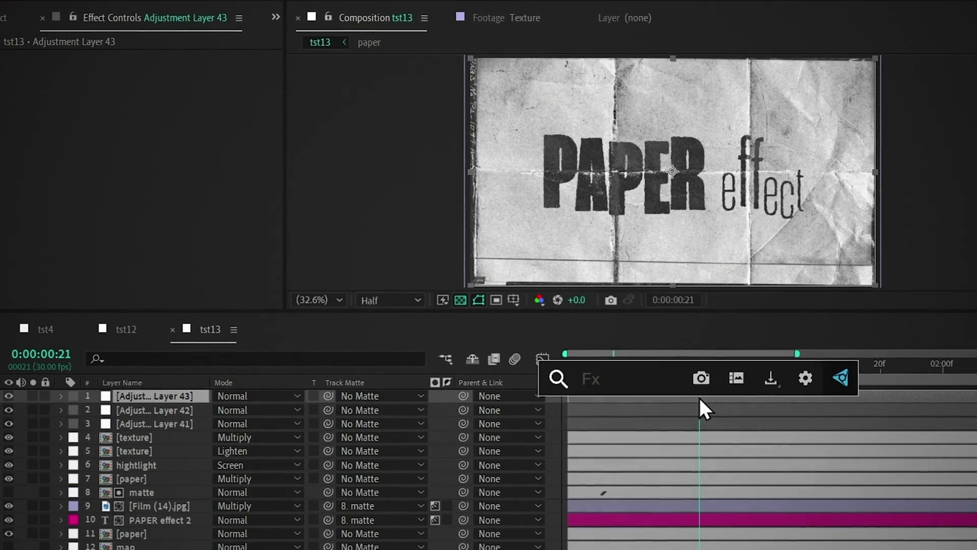
pyautogui.write('inve')
pyautogui.press('Return')
pyautogui.moveTo(694, 377); pyautogui.dragTo(683, 375)
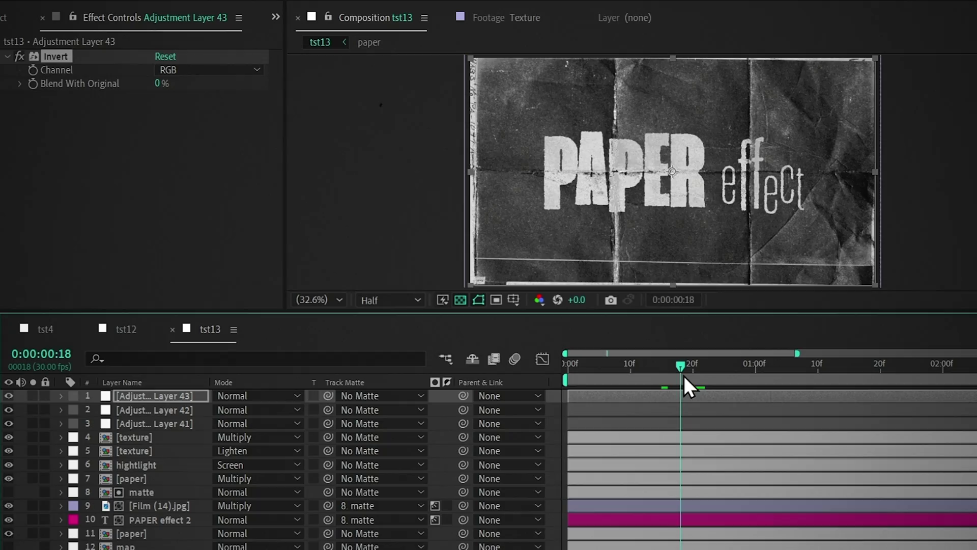
# - Change the blending mode of the Film (14).jpg layer beneath the inverted adjustment layer
pyautogui.click(159, 505)
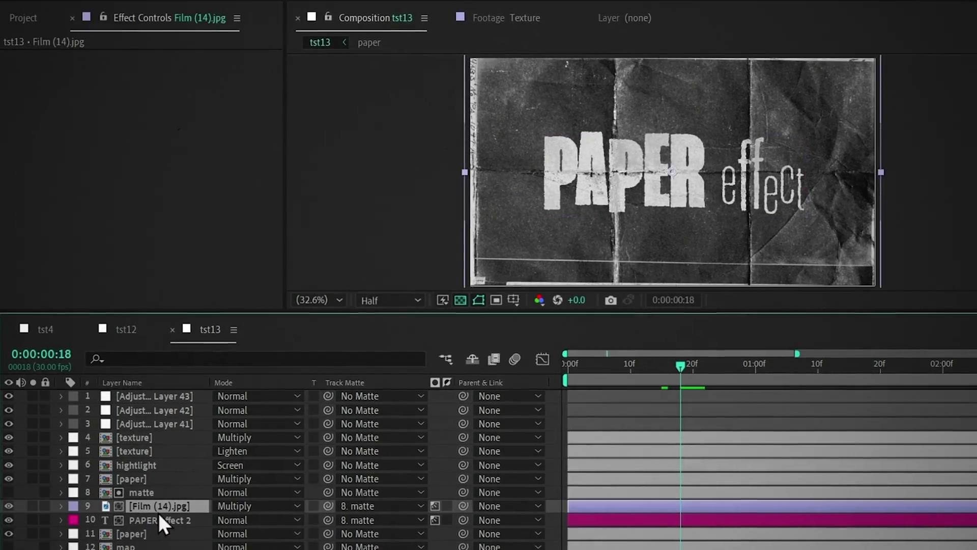
pyautogui.click(257, 505)
pyautogui.click(285, 94)
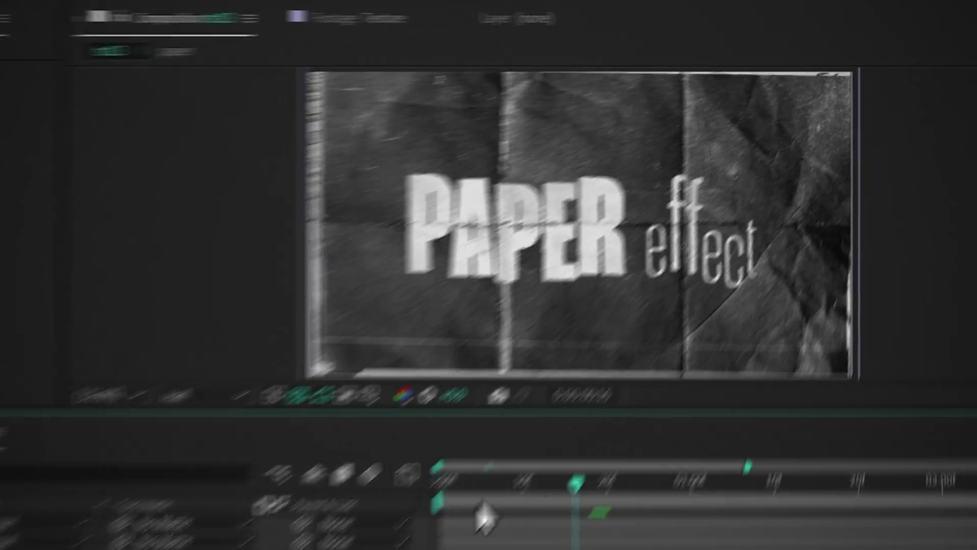